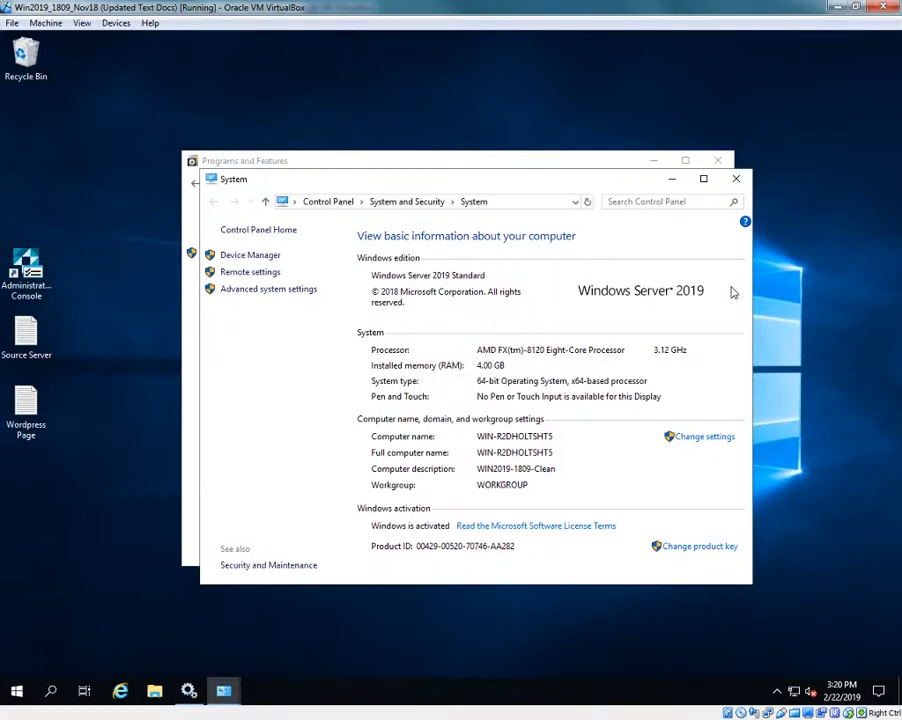
Close the System window, minimize Programs and Features, and open the VirtaMove Administrative Console
{"action": "left_click", "coordinate": [736, 178]}
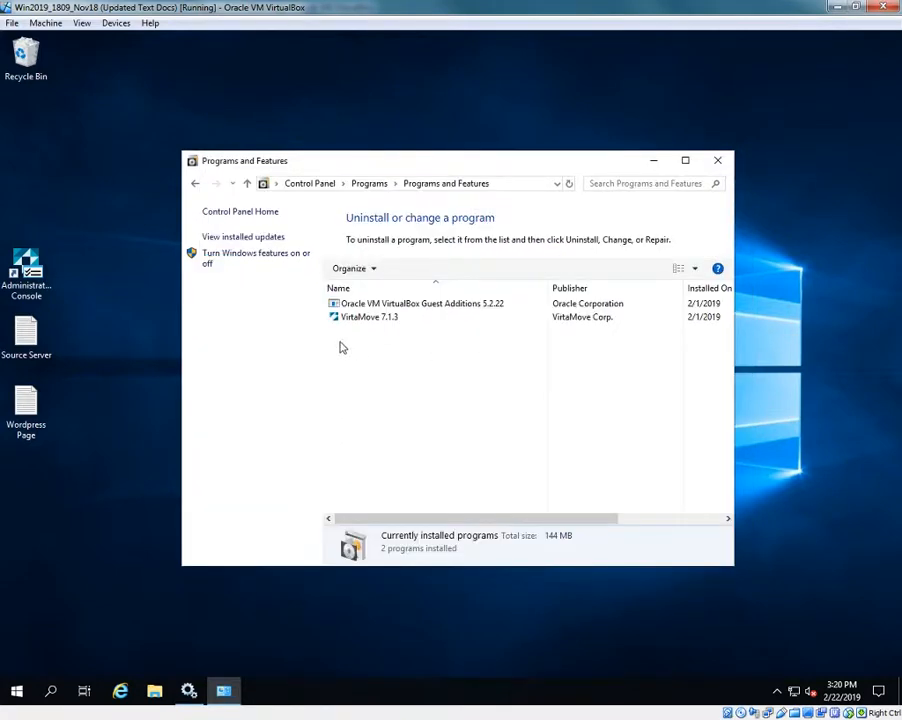
{"action": "left_click", "coordinate": [653, 160]}
{"action": "double_click", "coordinate": [44, 268]}
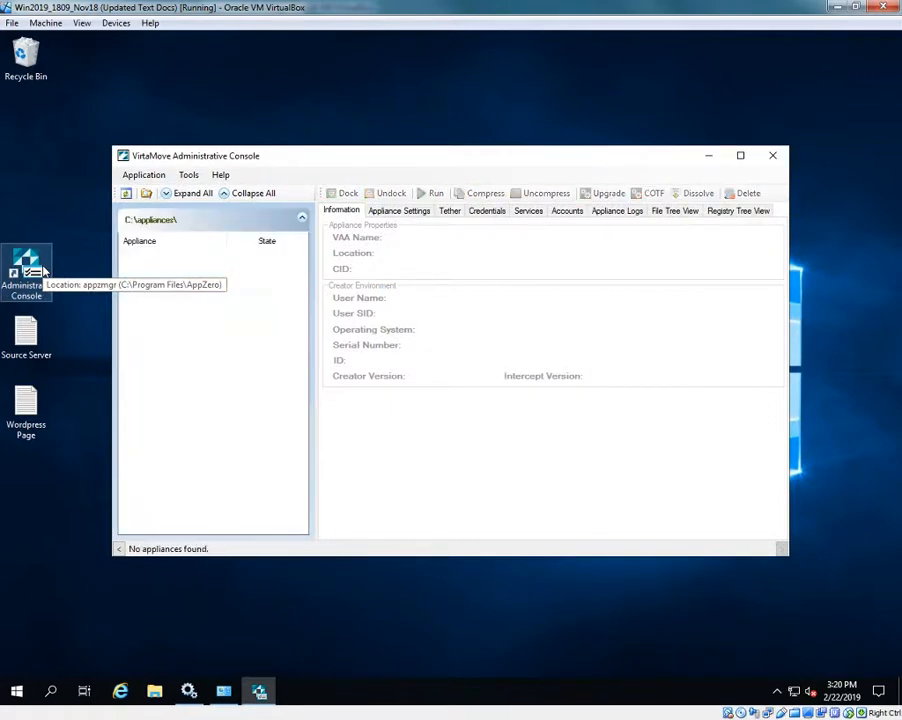
Create an empty VAA named VAA_Container in C:\appliances\
{"action": "left_click", "coordinate": [144, 175]}
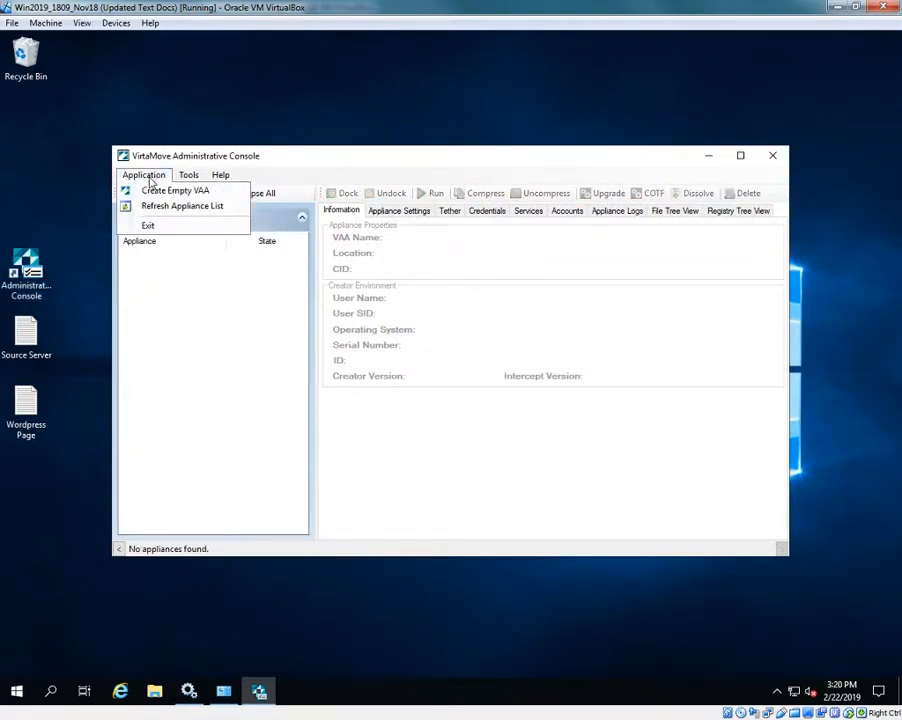
{"action": "left_click", "coordinate": [162, 191]}
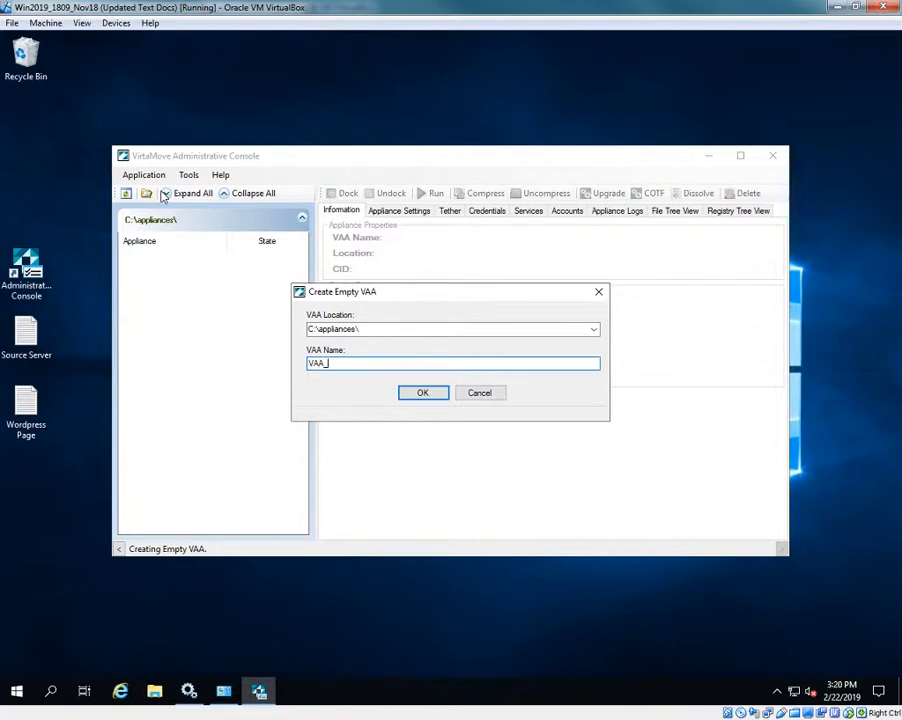
{"action": "key", "text": "Return"}
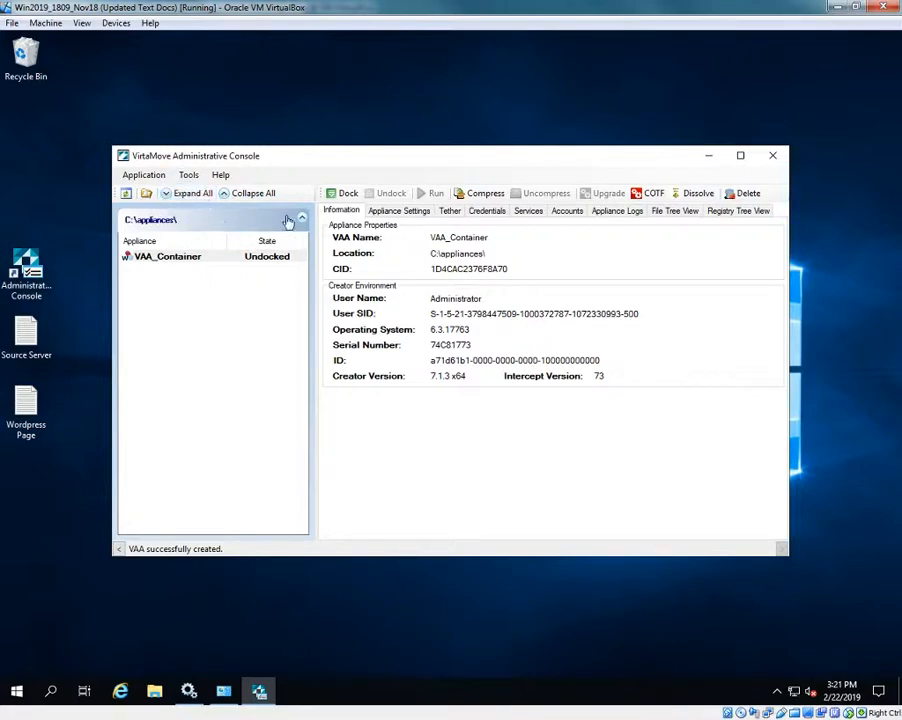
Enable the tether for VAA_Container and set its source name to the IP address 10.0.105.57 copied from the Source Server text file
{"action": "left_click", "coordinate": [452, 212]}
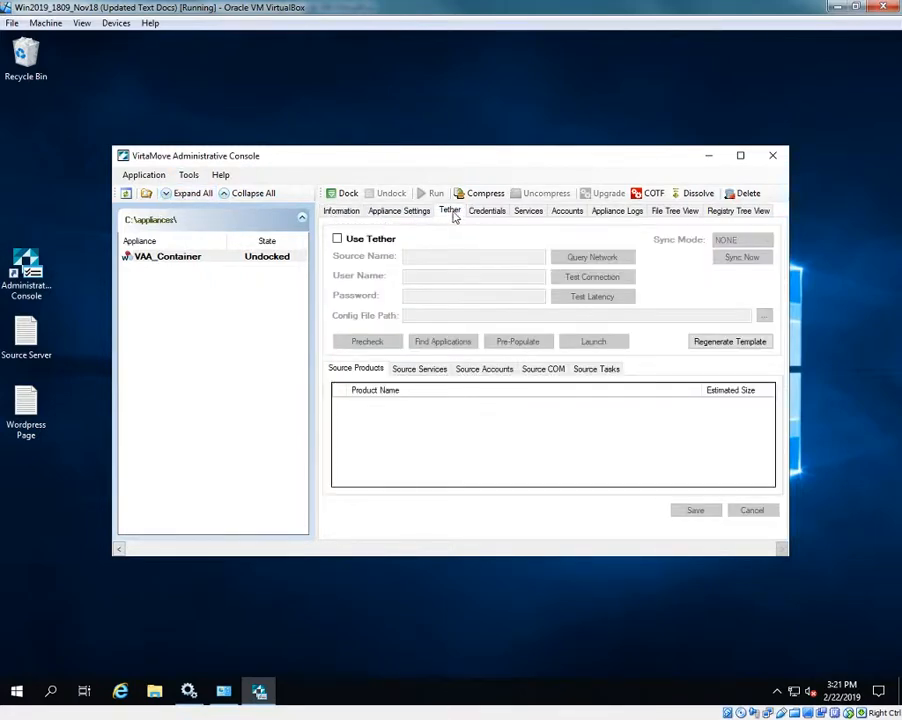
{"action": "left_click", "coordinate": [337, 238]}
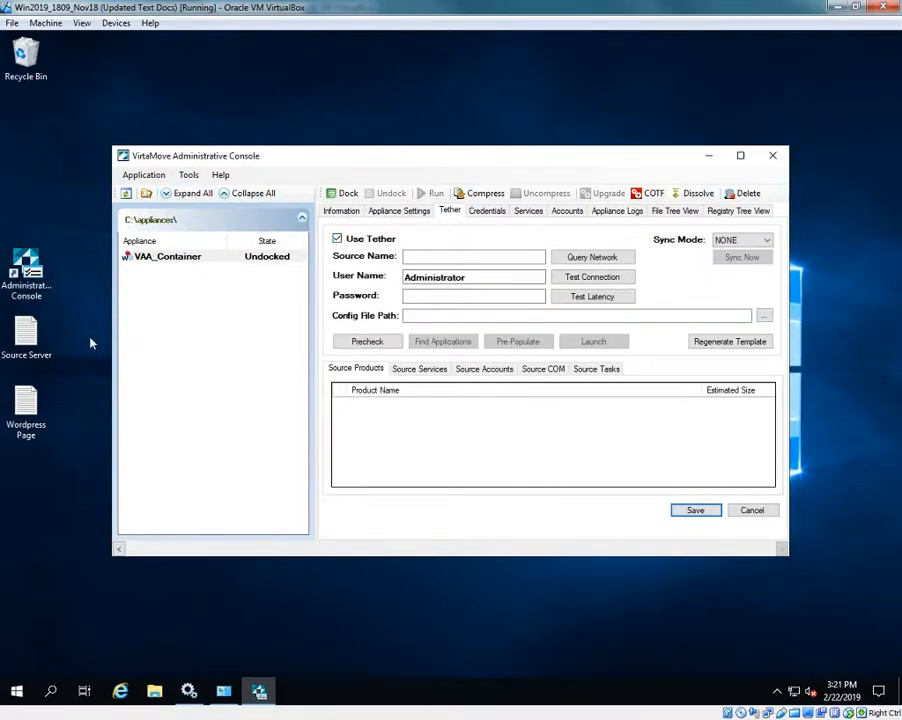
{"action": "double_click", "coordinate": [26, 338]}
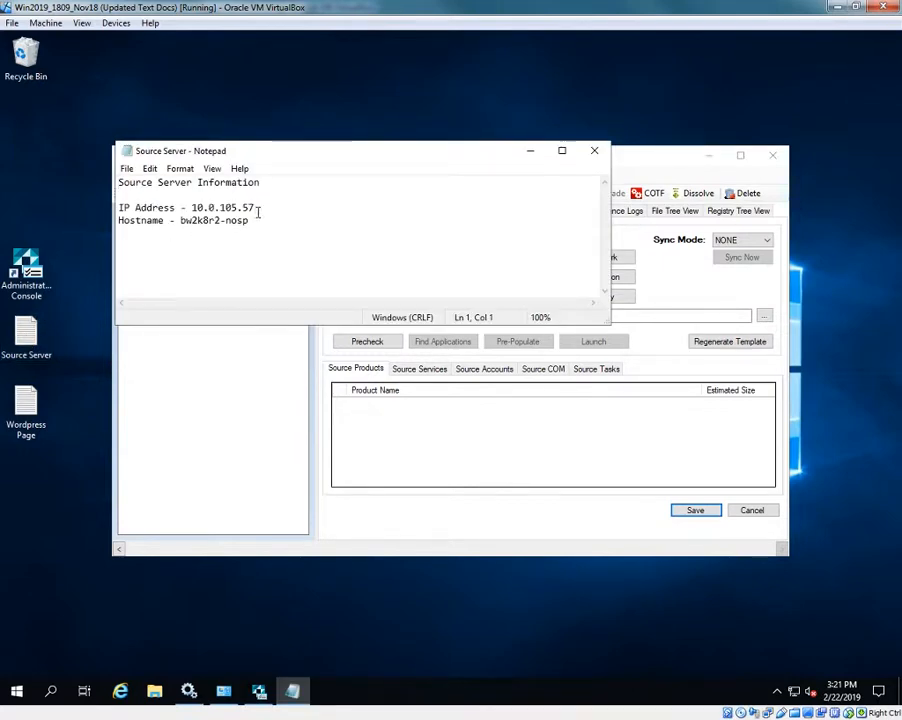
{"action": "left_click_drag", "start_coordinate": [249, 220], "coordinate": [185, 221]}
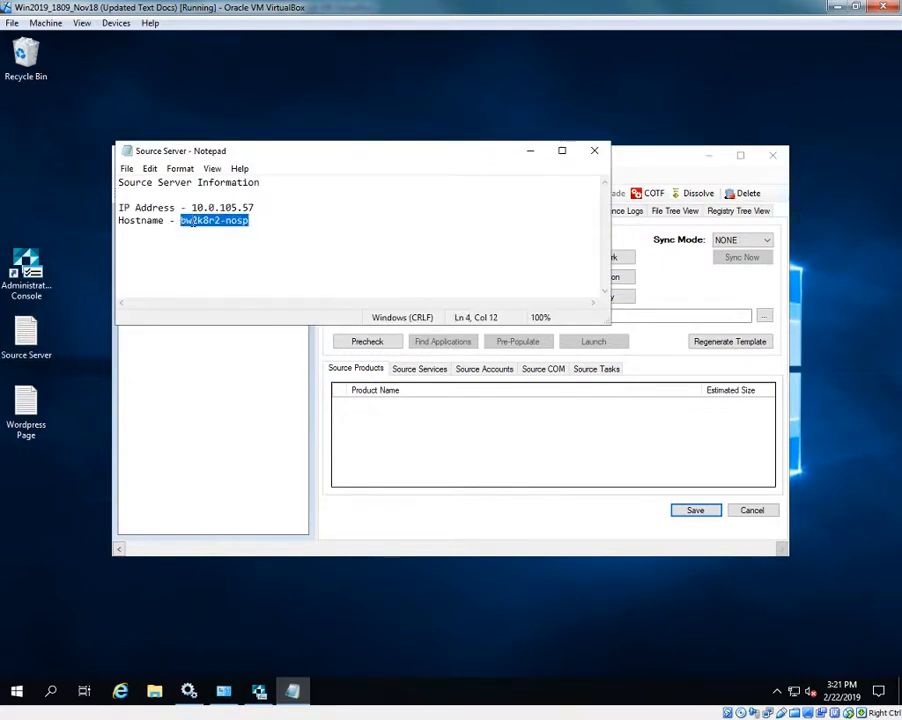
{"action": "left_click_drag", "start_coordinate": [263, 207], "coordinate": [202, 207]}
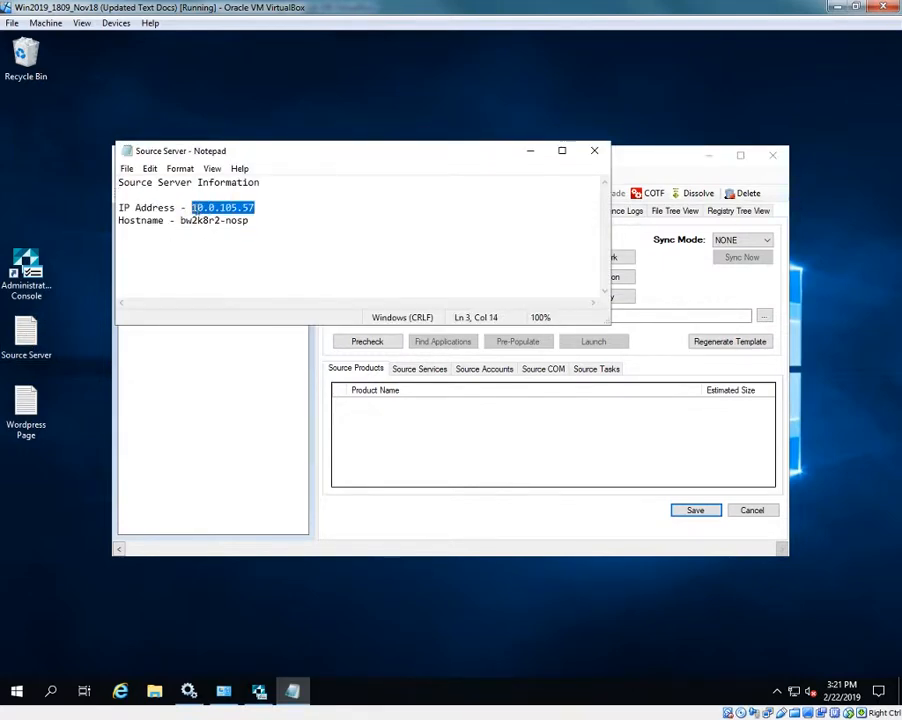
{"action": "right_click", "coordinate": [197, 209]}
{"action": "left_click", "coordinate": [240, 254]}
{"action": "left_click", "coordinate": [594, 151]}
{"action": "right_click", "coordinate": [417, 257]}
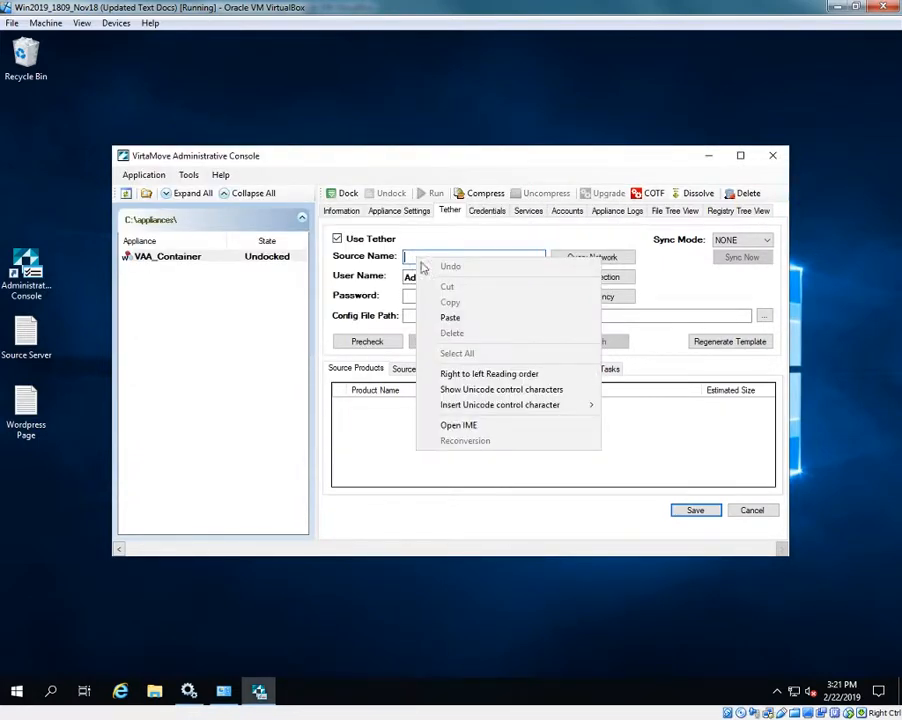
{"action": "left_click", "coordinate": [448, 315]}
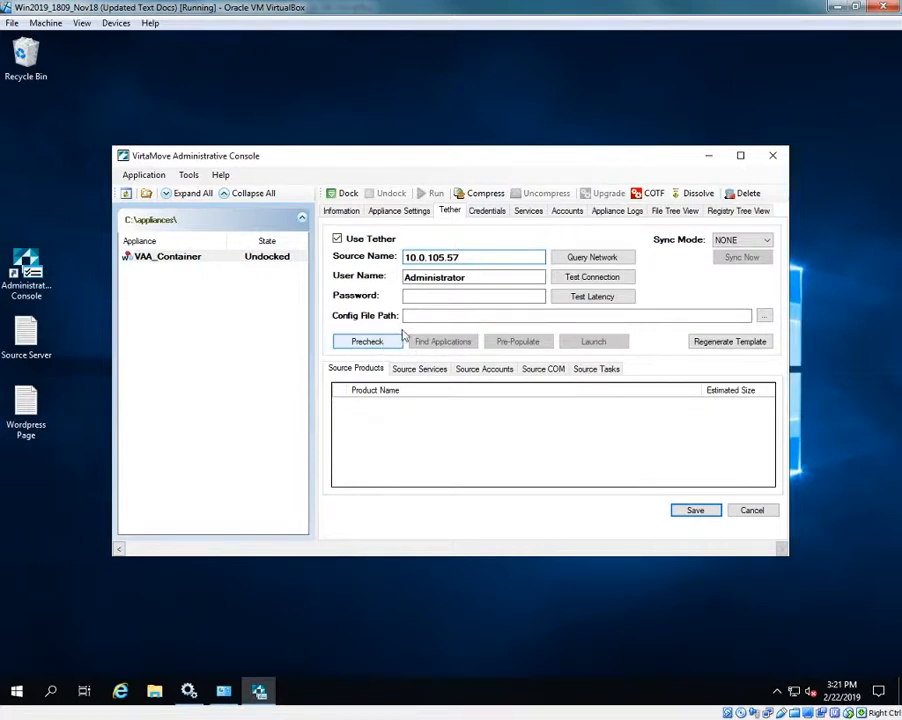
Test the tether connection to the source server and run the precheck
{"action": "left_click", "coordinate": [575, 283]}
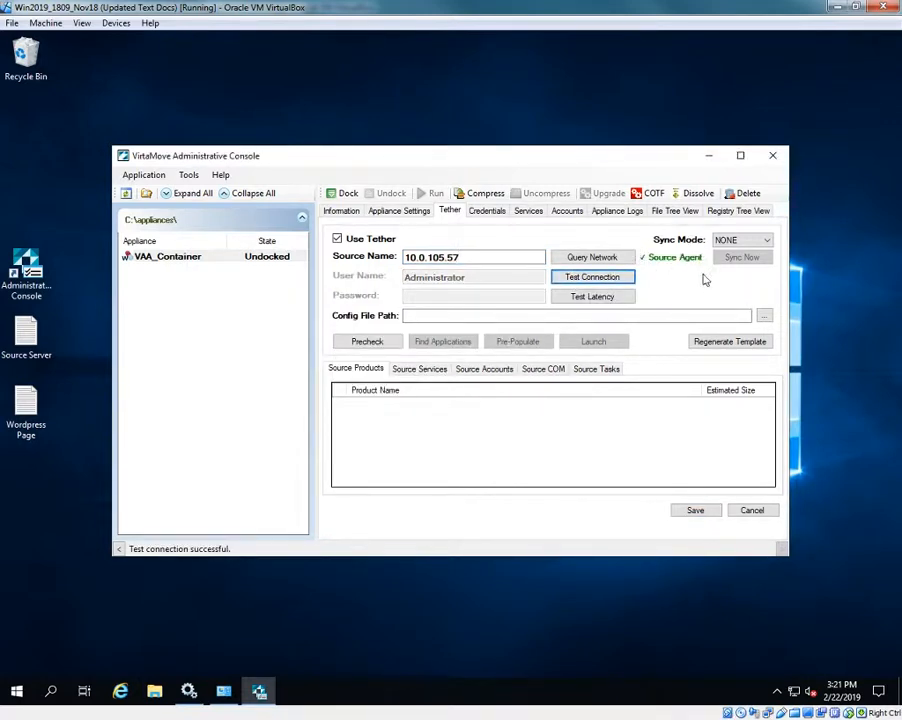
{"action": "left_click", "coordinate": [367, 344]}
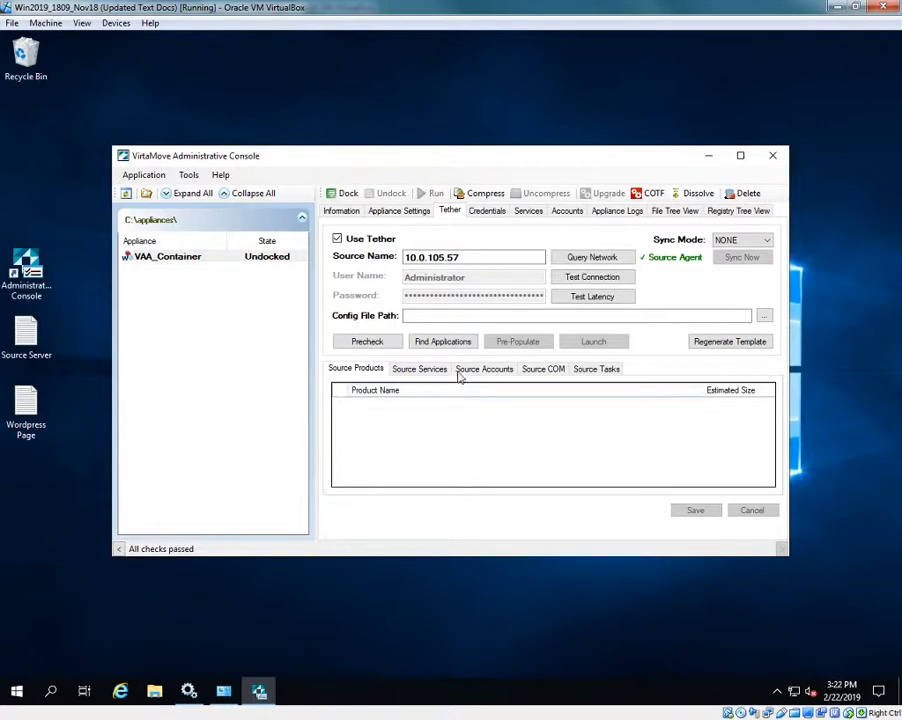
Find the applications on the source server and select Bitnami WordPress Stack for migration
{"action": "left_click", "coordinate": [450, 341]}
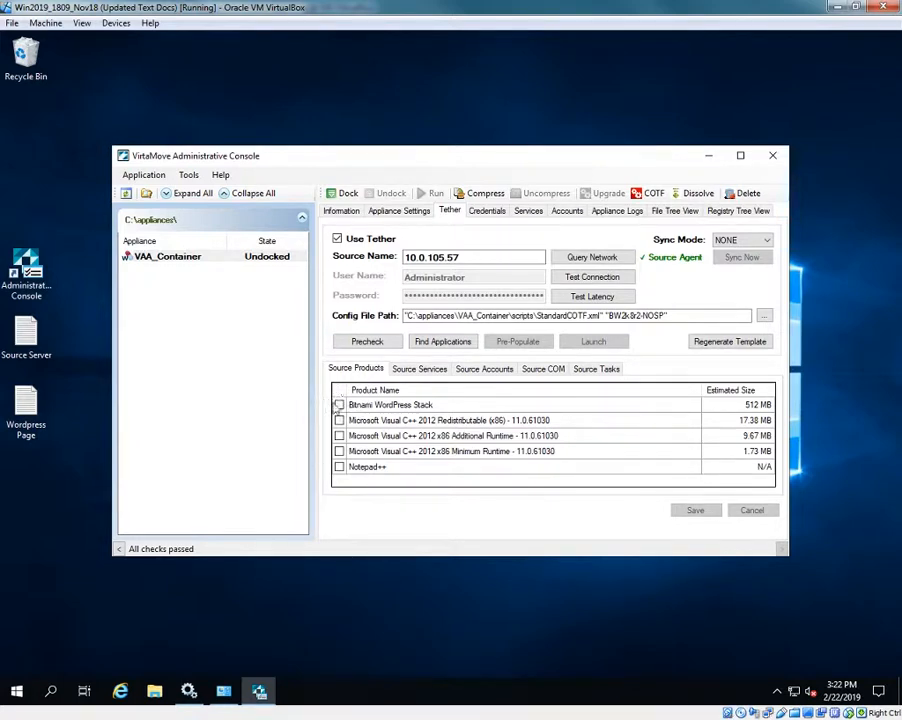
{"action": "left_click", "coordinate": [340, 406]}
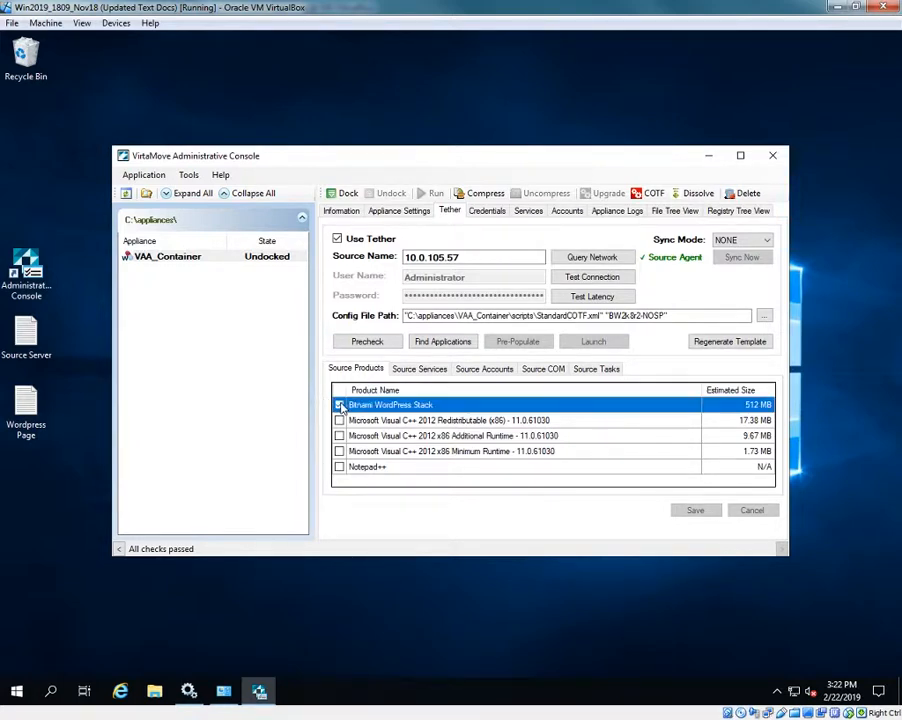
Review the source services, accounts, COM, DCOM and COM+ objects and scheduled tasks, ending at the source products
{"action": "left_click", "coordinate": [428, 370]}
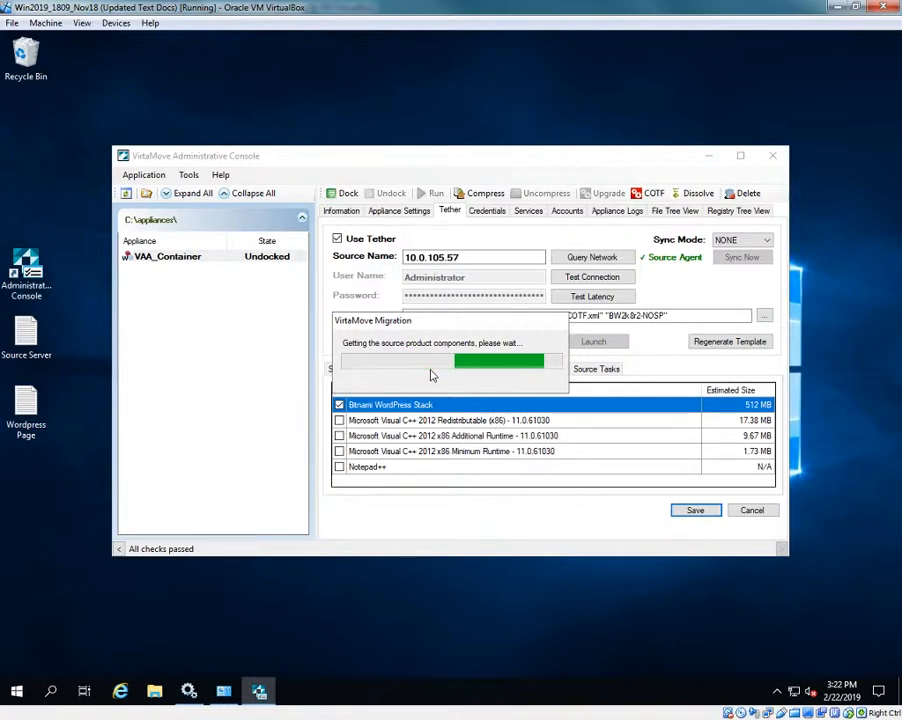
{"action": "left_click", "coordinate": [420, 369]}
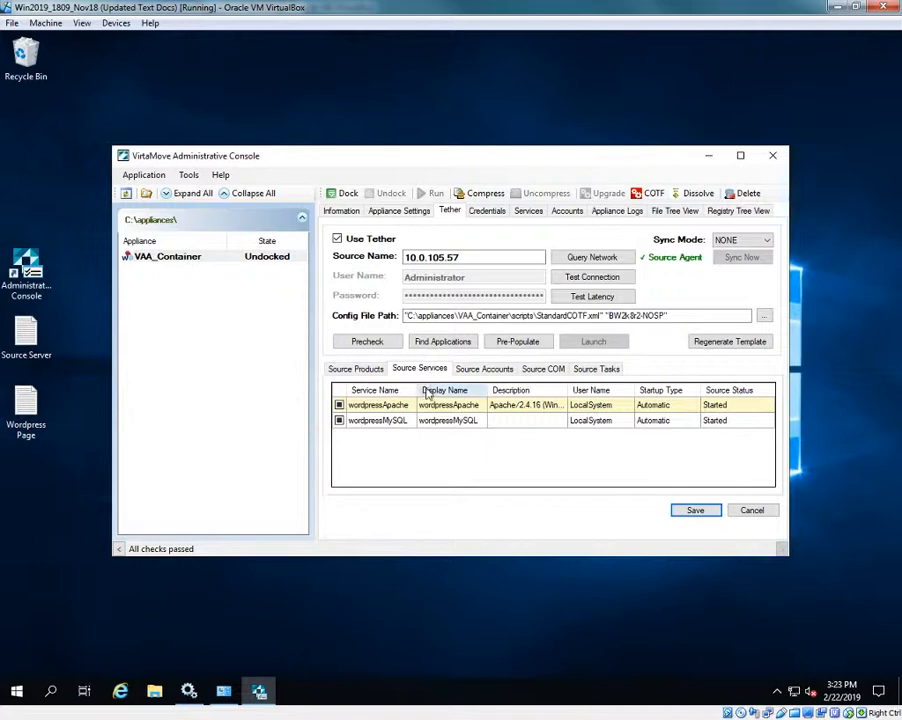
{"action": "left_click", "coordinate": [494, 369]}
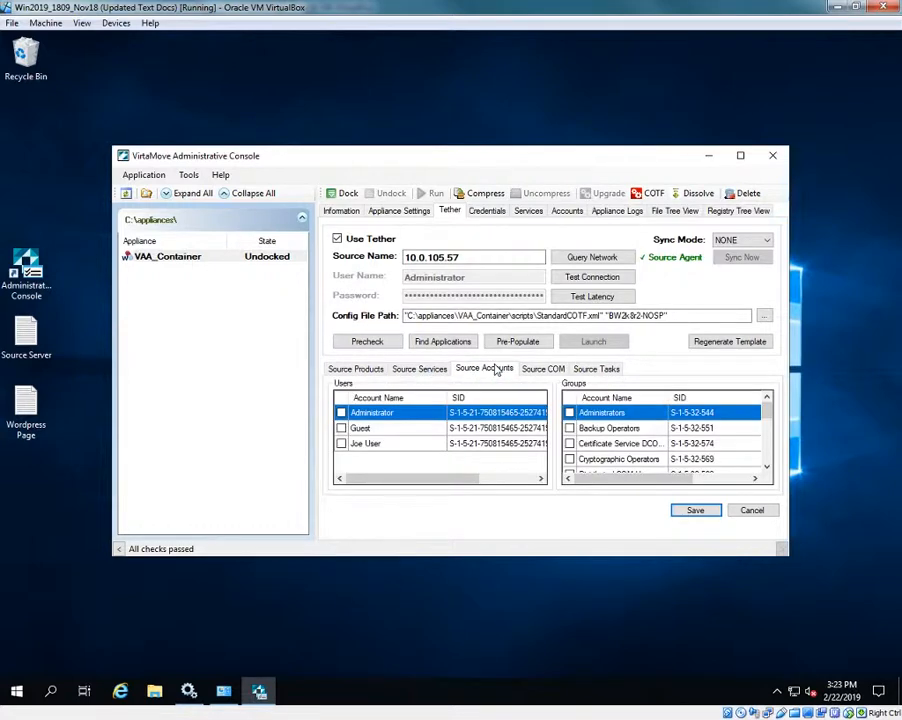
{"action": "mouse_move", "coordinate": [767, 412]}
{"action": "left_mouse_down"}
{"action": "mouse_move", "coordinate": [769, 462]}
{"action": "mouse_move", "coordinate": [765, 410]}
{"action": "mouse_move", "coordinate": [756, 440]}
{"action": "mouse_move", "coordinate": [760, 418]}
{"action": "left_mouse_up"}
{"action": "left_click", "coordinate": [555, 370]}
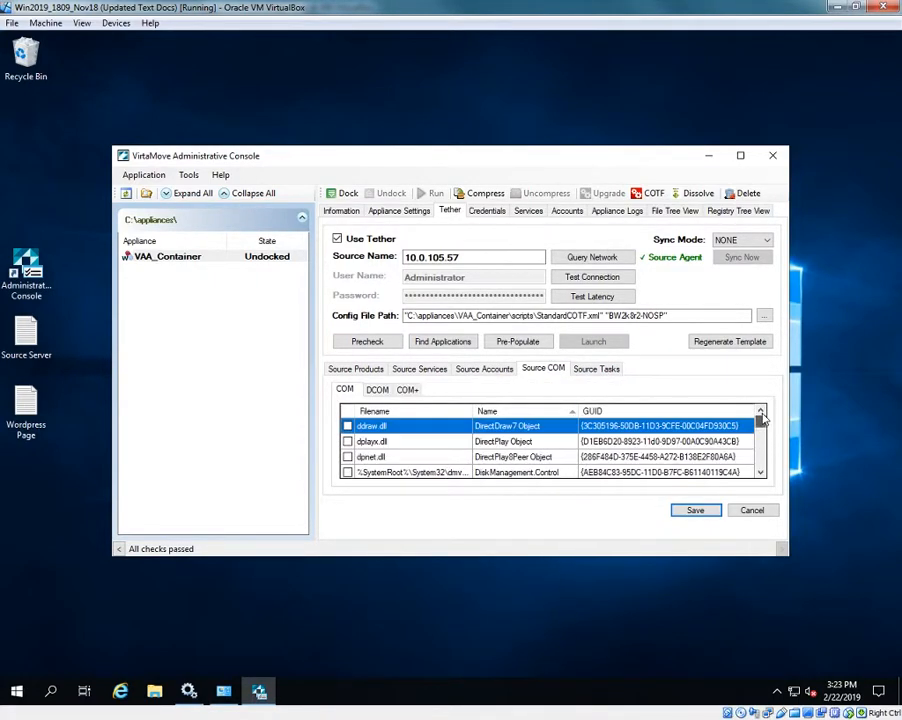
{"action": "left_click", "coordinate": [378, 390]}
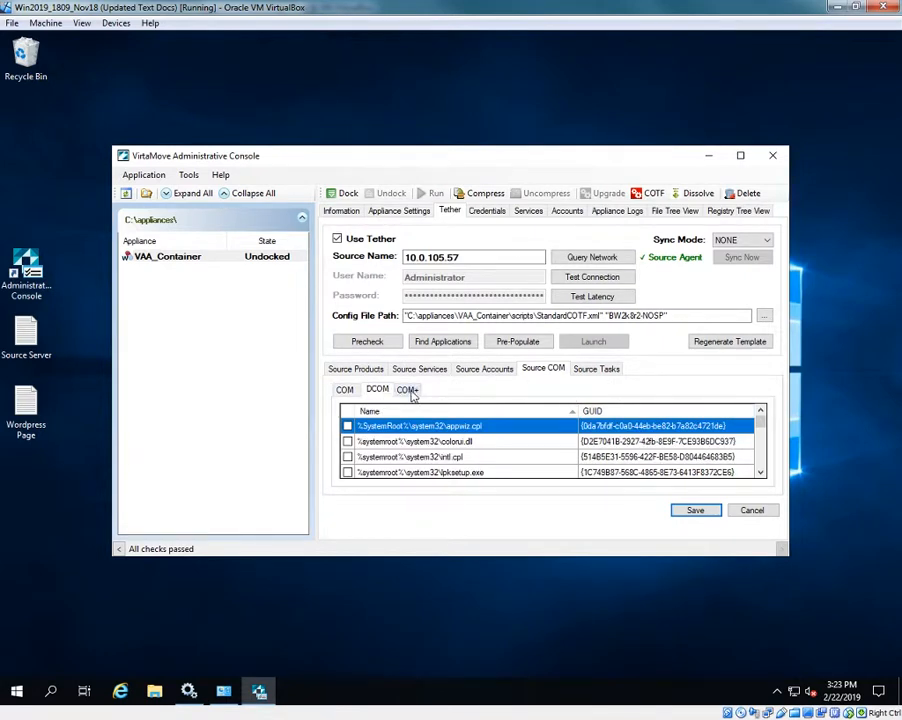
{"action": "left_click", "coordinate": [416, 392]}
{"action": "left_click", "coordinate": [344, 392]}
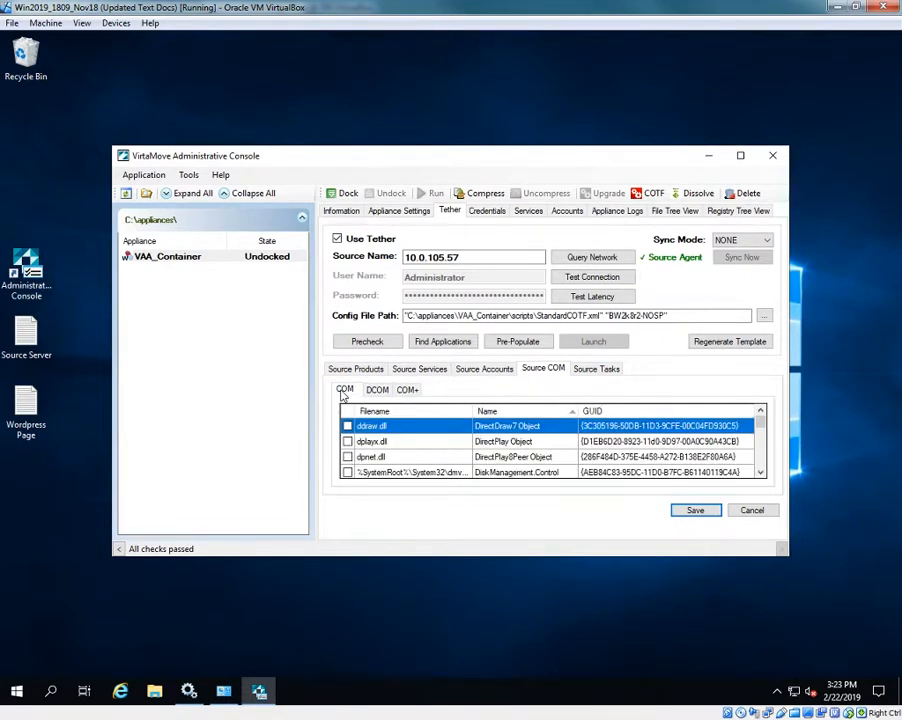
{"action": "left_click", "coordinate": [596, 368]}
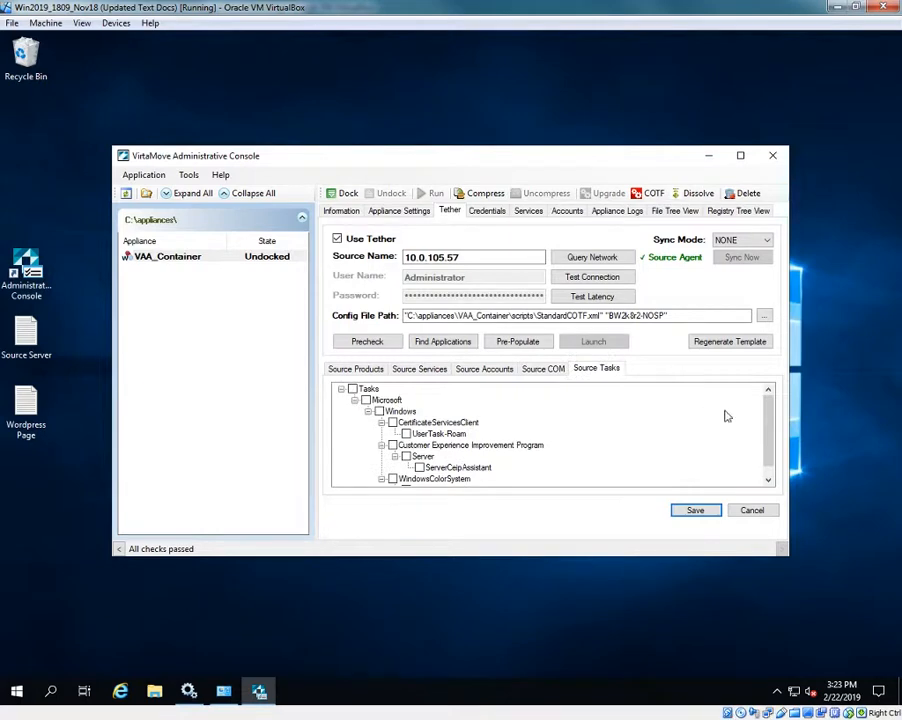
{"action": "scroll", "coordinate": [765, 402], "scroll_direction": "down", "scroll_amount": 1}
{"action": "scroll", "coordinate": [765, 402], "scroll_direction": "up", "scroll_amount": 1}
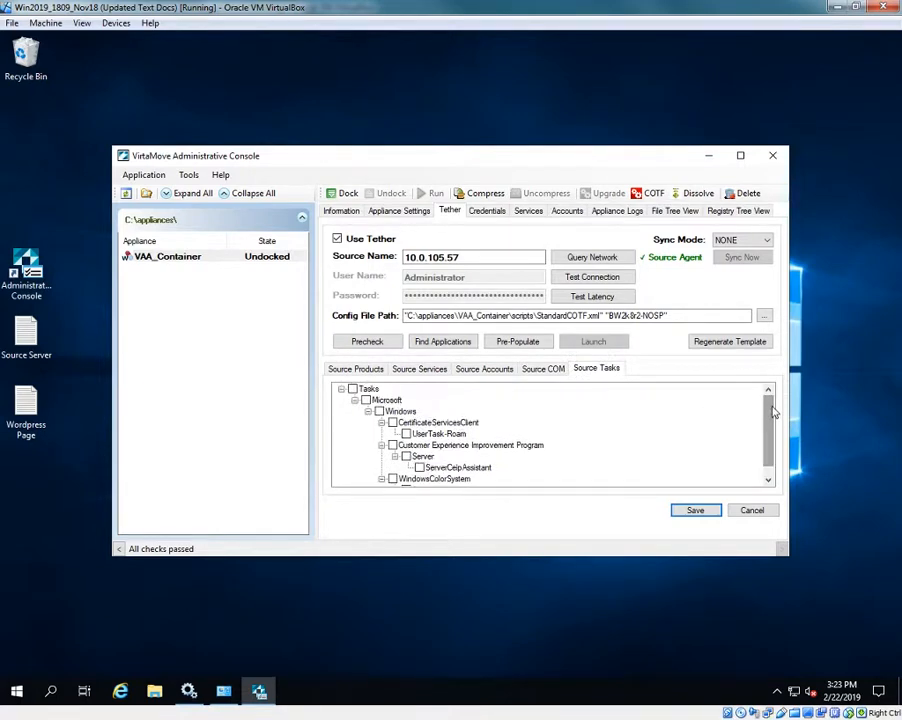
{"action": "left_click", "coordinate": [412, 370]}
{"action": "left_click", "coordinate": [348, 369]}
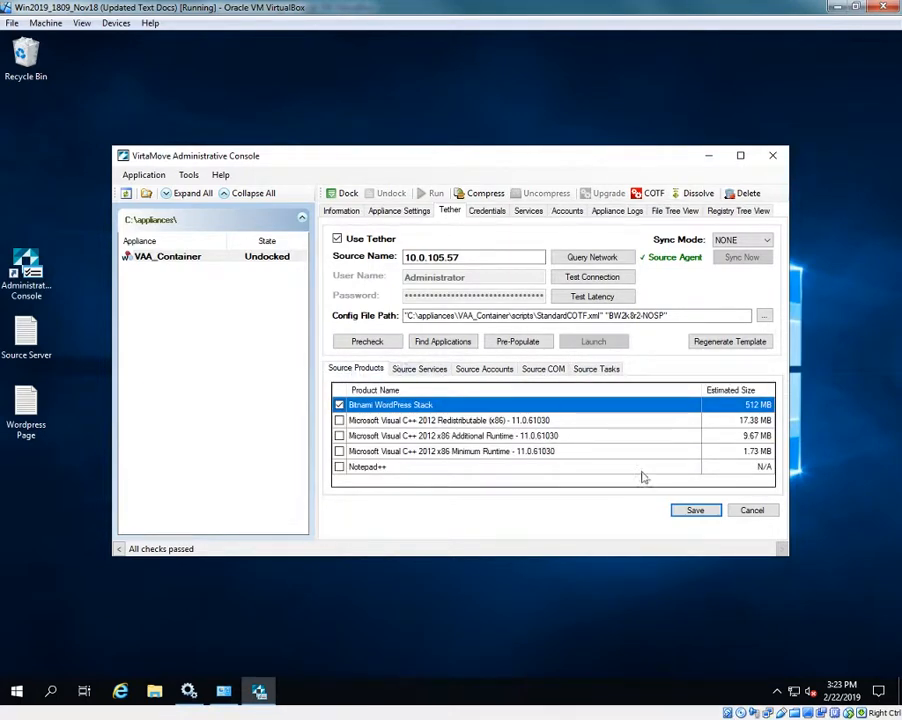
Save the product selection and pre-populate VAA_Container from the source server, closing the progress window when it finishes
{"action": "left_click", "coordinate": [692, 513]}
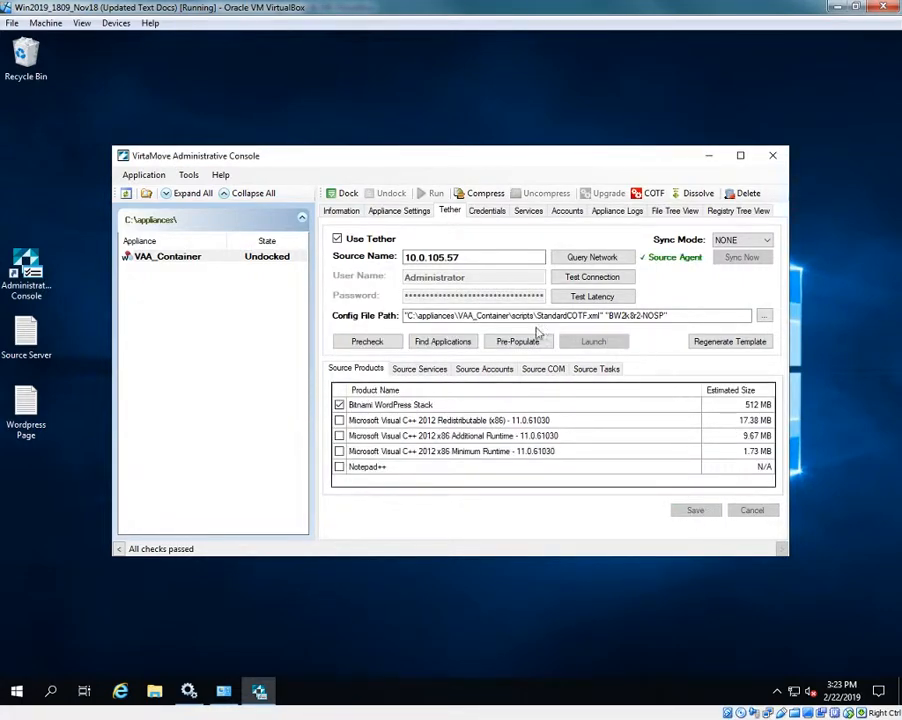
{"action": "left_click", "coordinate": [519, 343]}
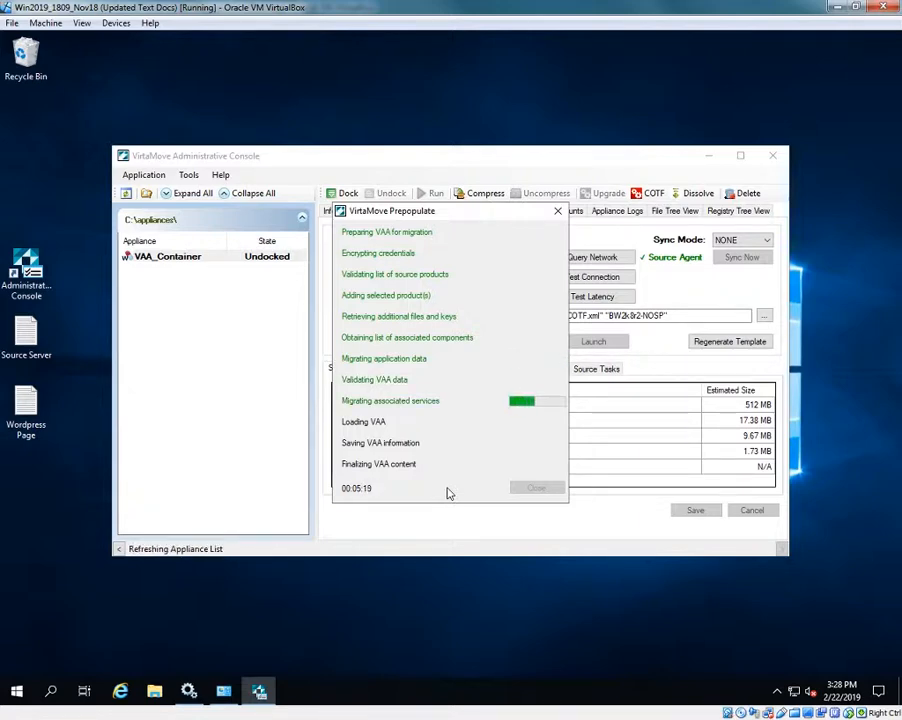
{"action": "left_click", "coordinate": [534, 490]}
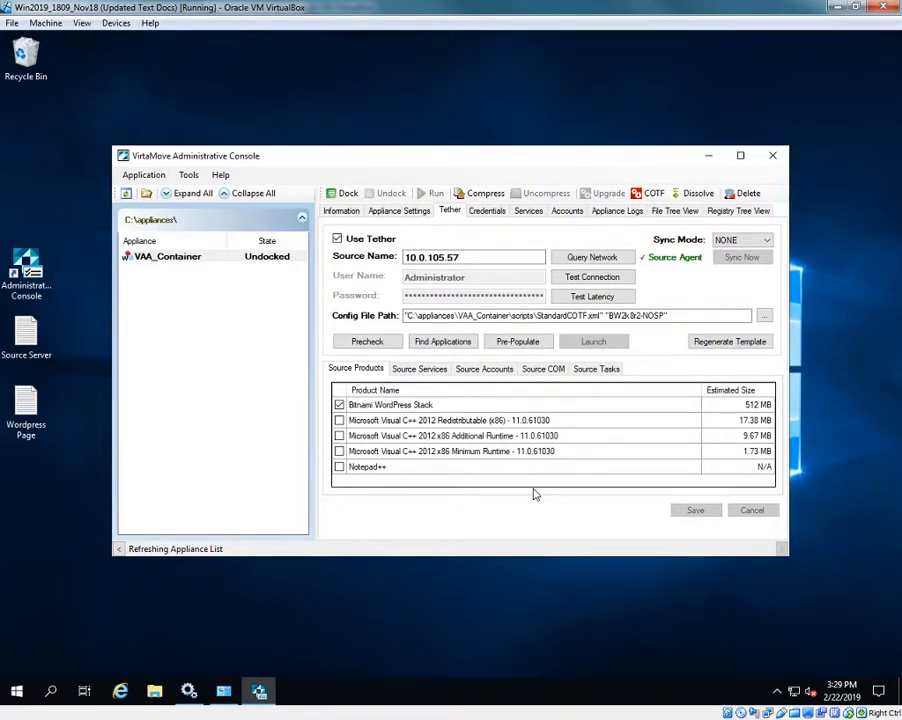
Look over the sync mode options, keep NONE, and dock VAA_Container
{"action": "left_click", "coordinate": [766, 243]}
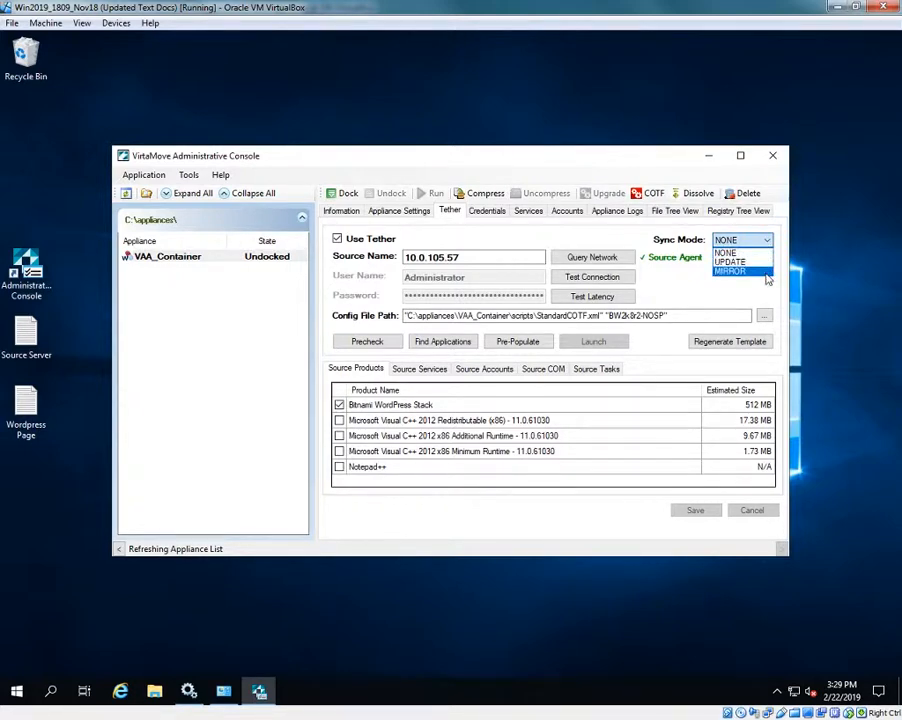
{"action": "left_click", "coordinate": [728, 253]}
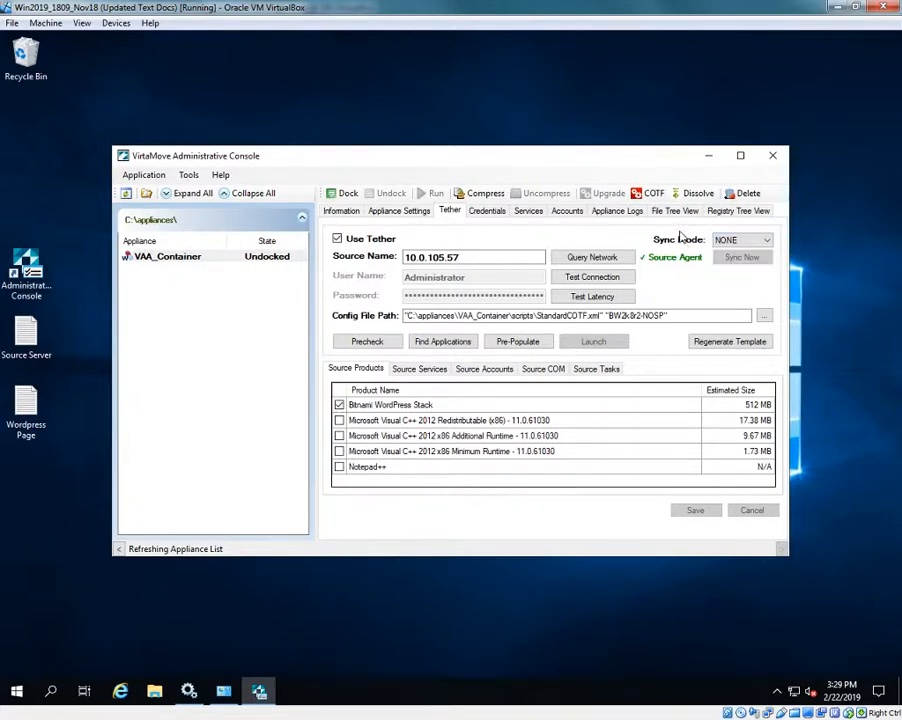
{"action": "left_click", "coordinate": [344, 196]}
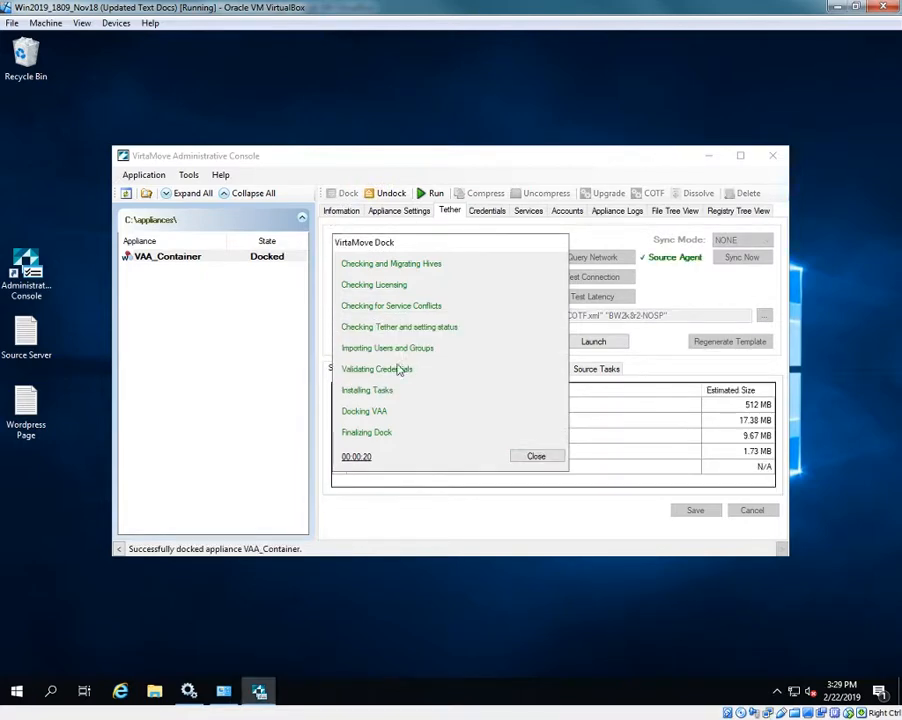
{"action": "left_click", "coordinate": [536, 457]}
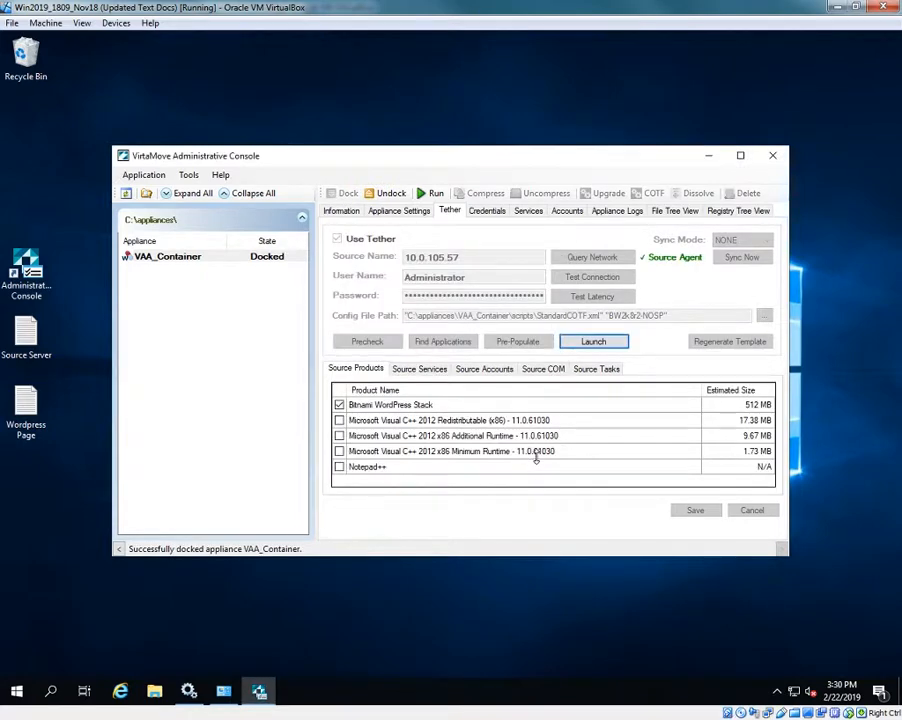
Start the wordpressApache and wordpressMySQL services of VAA_Container
{"action": "left_click", "coordinate": [532, 212]}
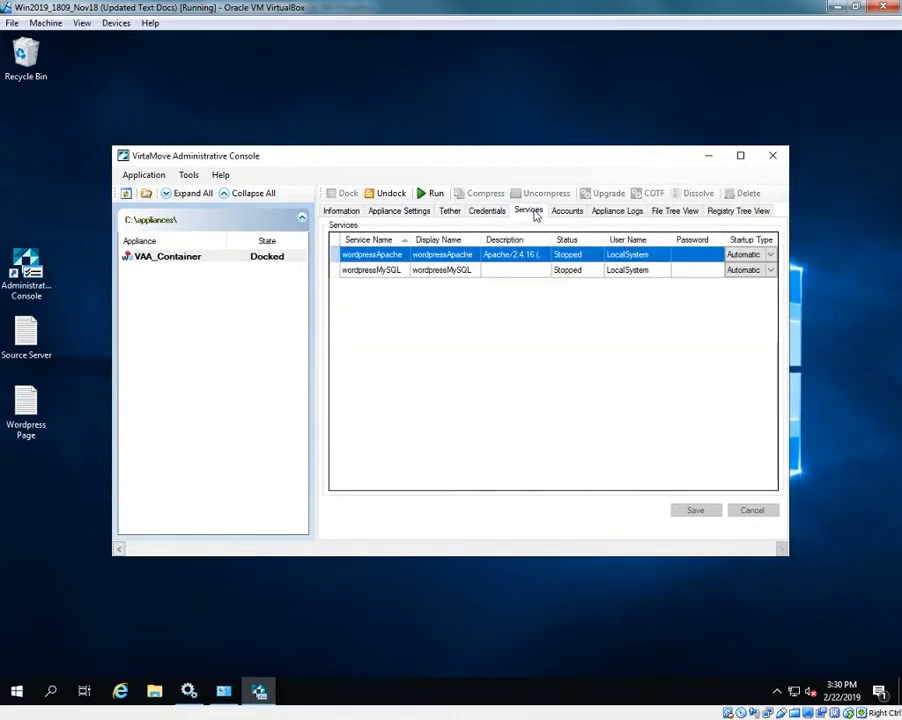
{"action": "right_click", "coordinate": [575, 259]}
{"action": "left_click", "coordinate": [600, 263]}
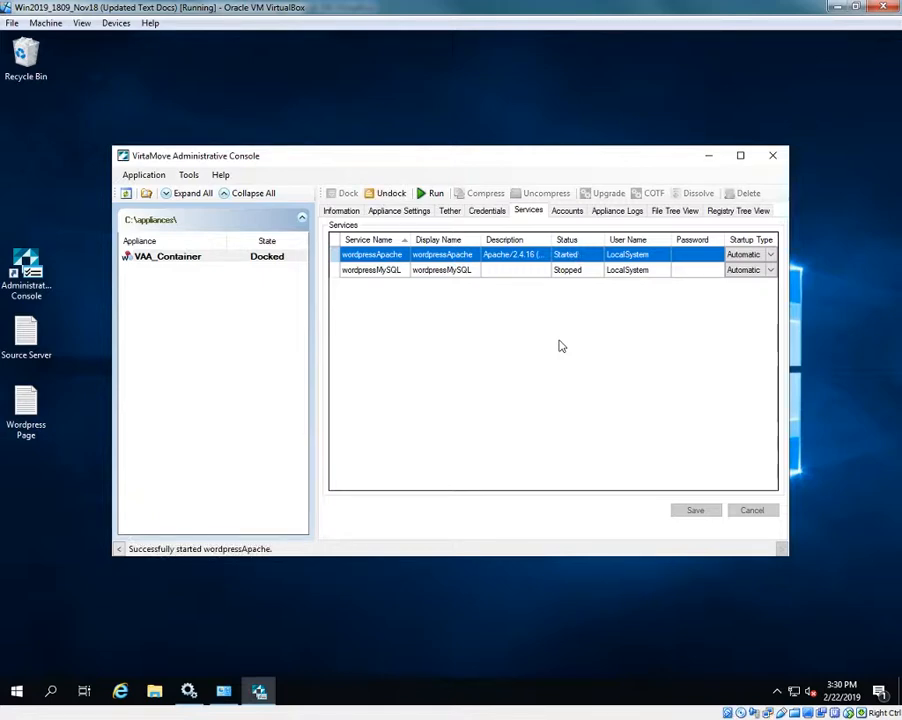
{"action": "right_click", "coordinate": [576, 277]}
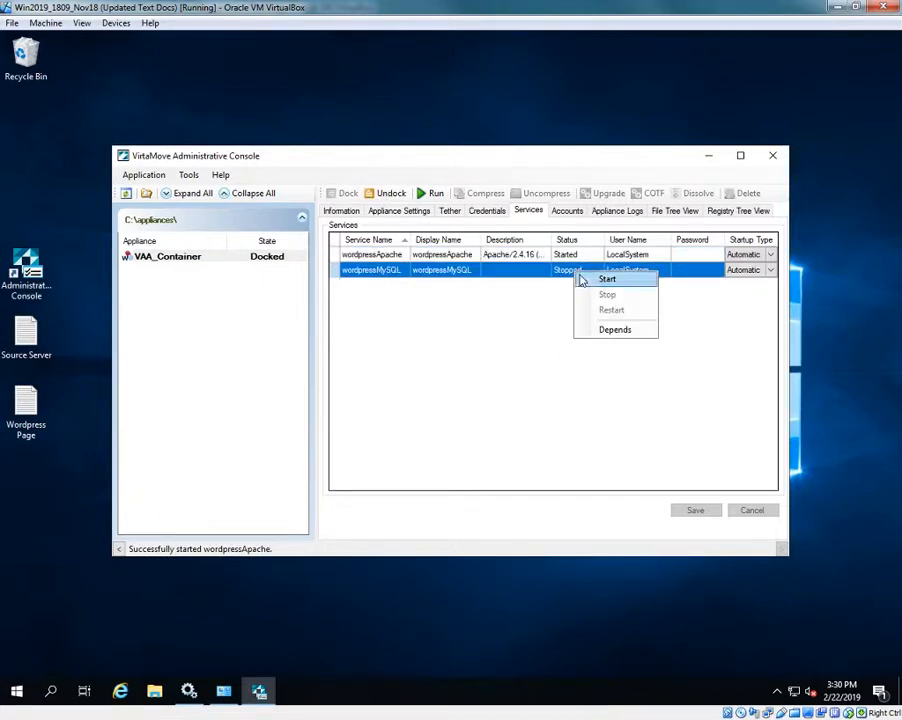
{"action": "left_click", "coordinate": [605, 279]}
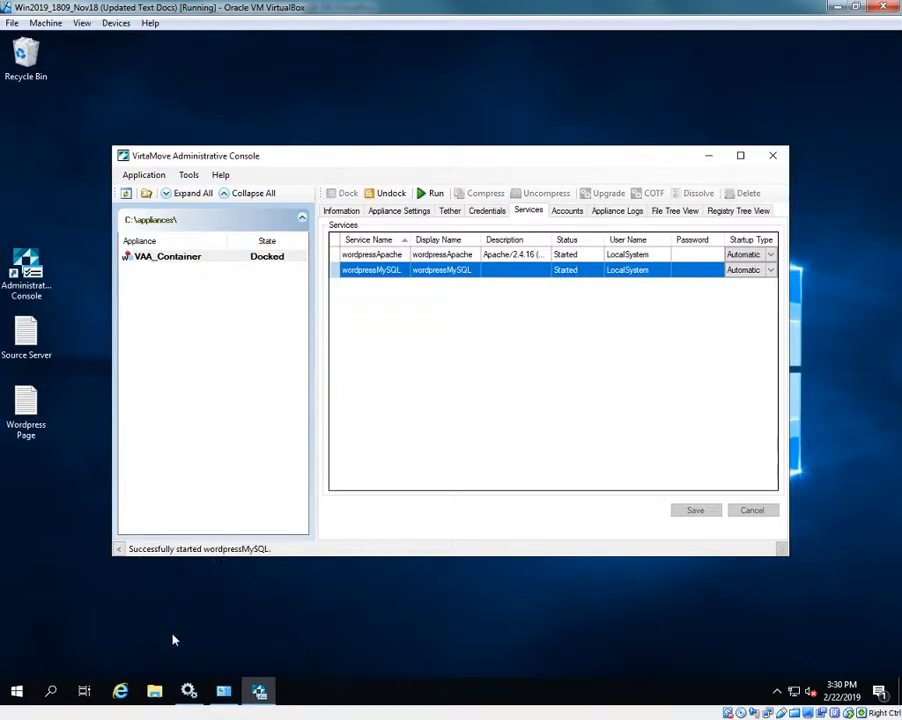
Switch to the Windows Services window and locate wordpressApache and wordpressMySQL in the list
{"action": "left_click", "coordinate": [188, 691]}
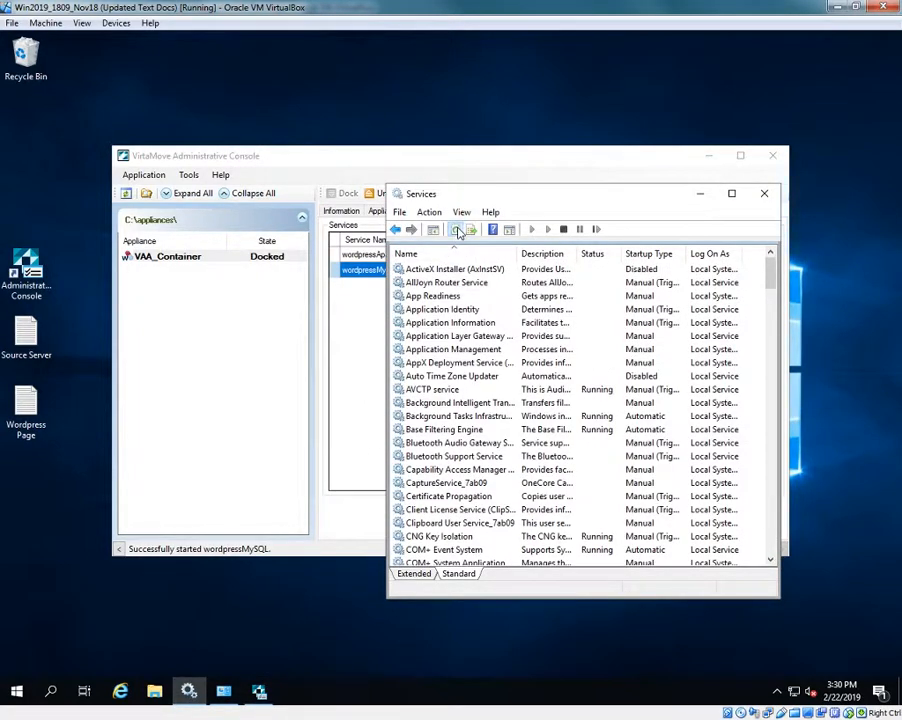
{"action": "scroll", "coordinate": [775, 290], "scroll_direction": "down", "scroll_amount": 3}
{"action": "left_click_drag", "start_coordinate": [775, 290], "coordinate": [771, 559]}
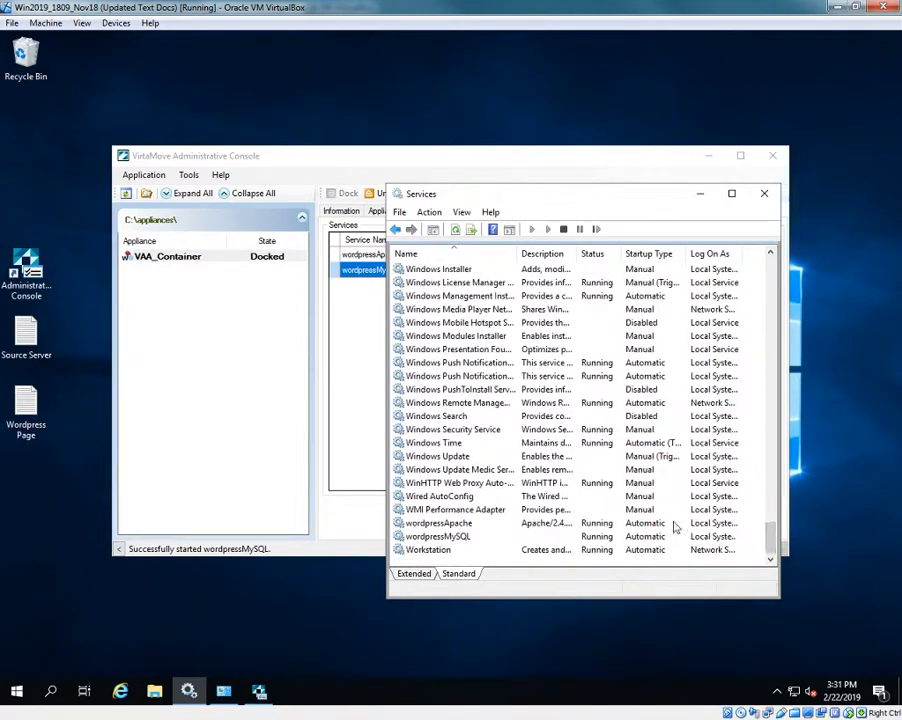
{"action": "left_click", "coordinate": [440, 524]}
{"action": "left_click", "coordinate": [455, 537]}
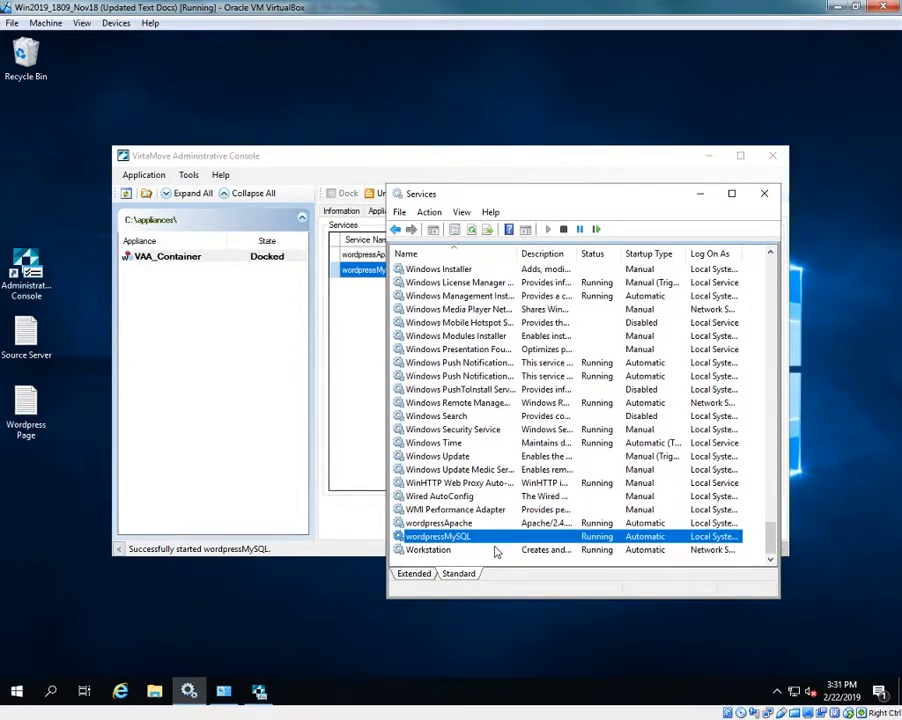
Inspect wordpressApache's executable path and its VirtaMove Controller dependency, close the properties without changes, and return to the VirtaMove console
{"action": "right_click", "coordinate": [505, 523]}
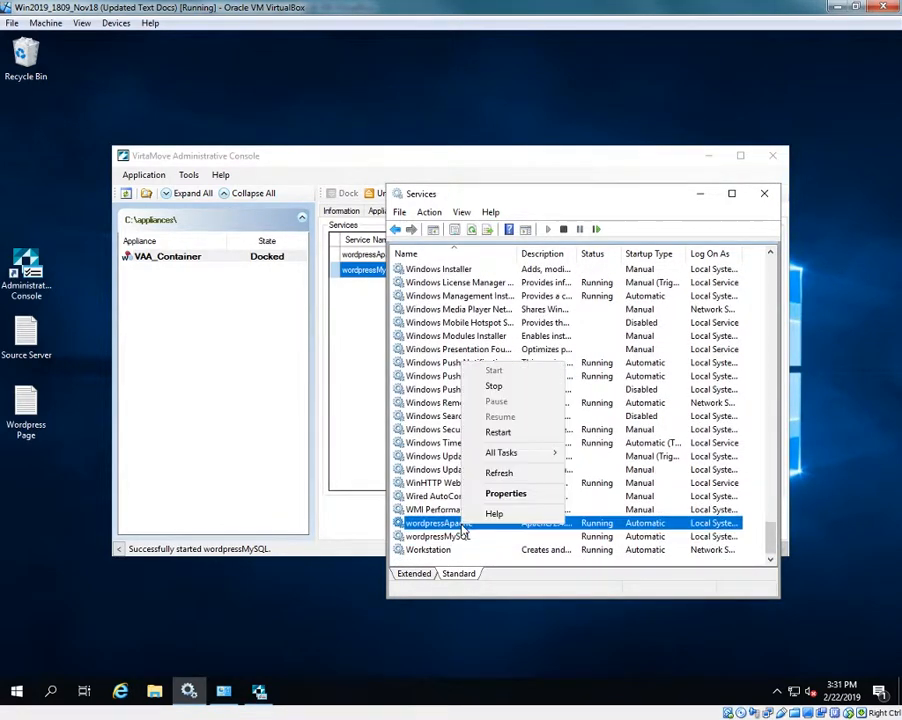
{"action": "left_click", "coordinate": [510, 491]}
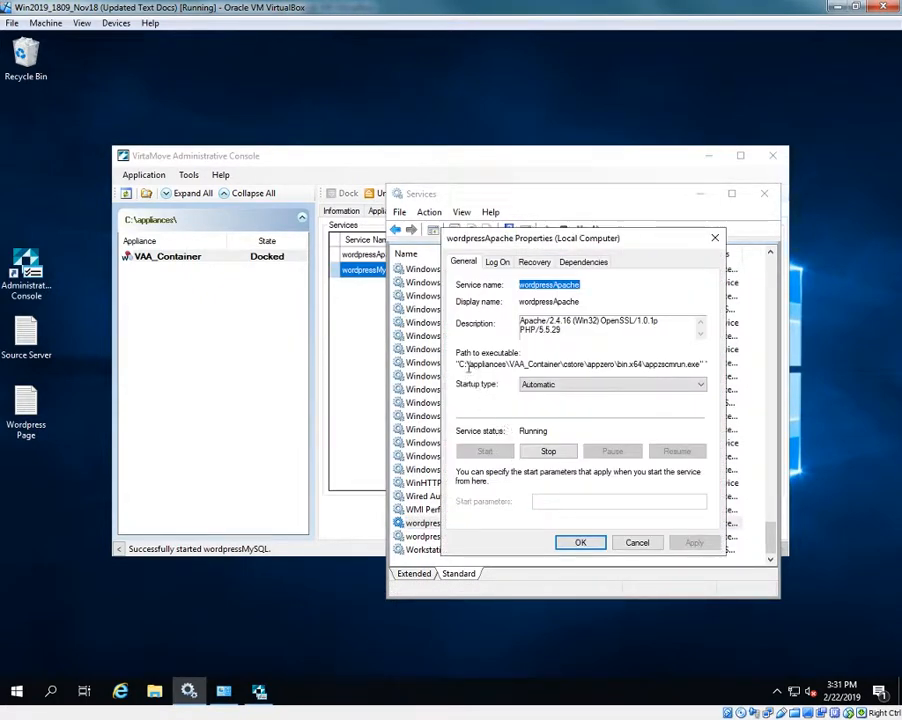
{"action": "left_click_drag", "start_coordinate": [458, 363], "coordinate": [620, 364]}
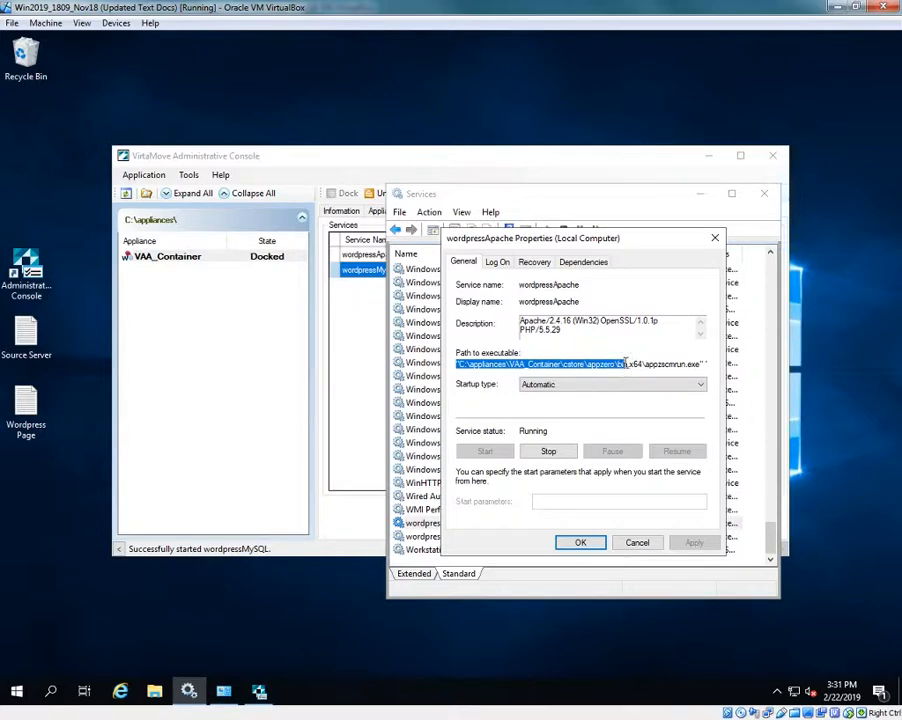
{"action": "left_click", "coordinate": [585, 261]}
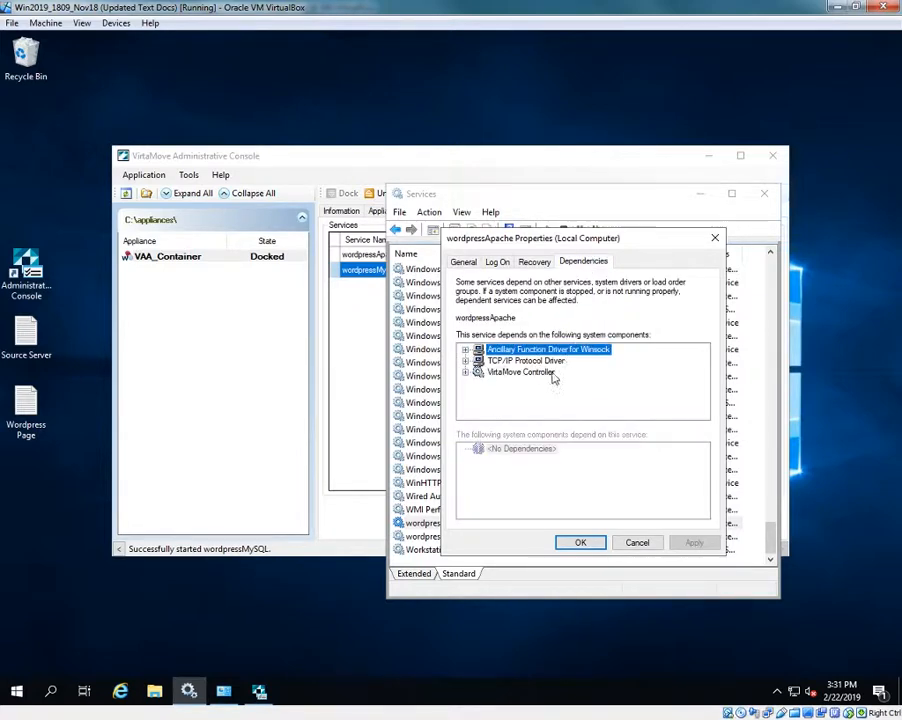
{"action": "left_click", "coordinate": [550, 373]}
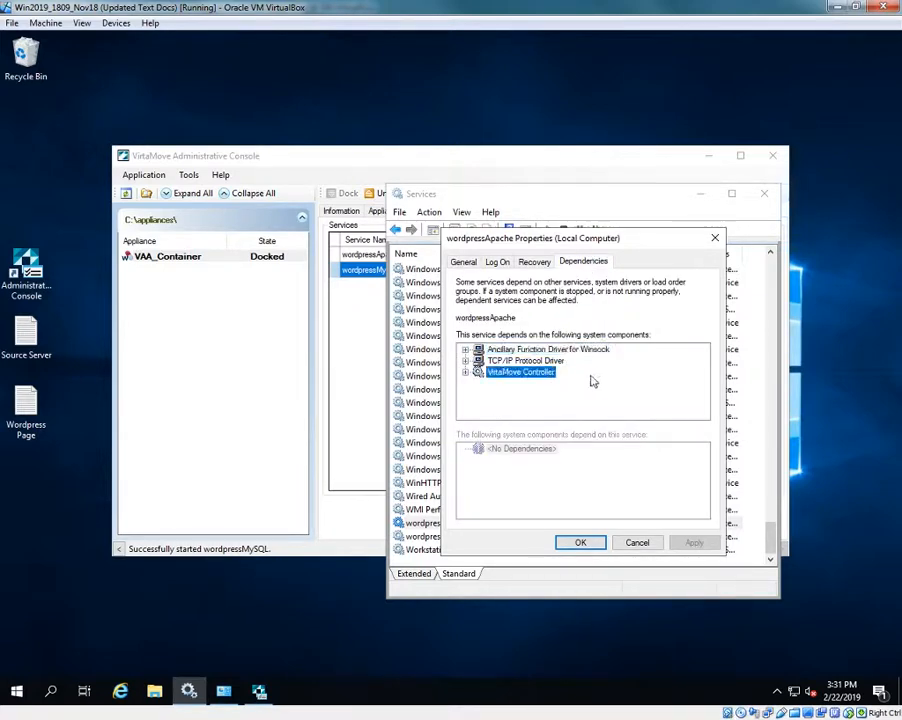
{"action": "left_click", "coordinate": [637, 542]}
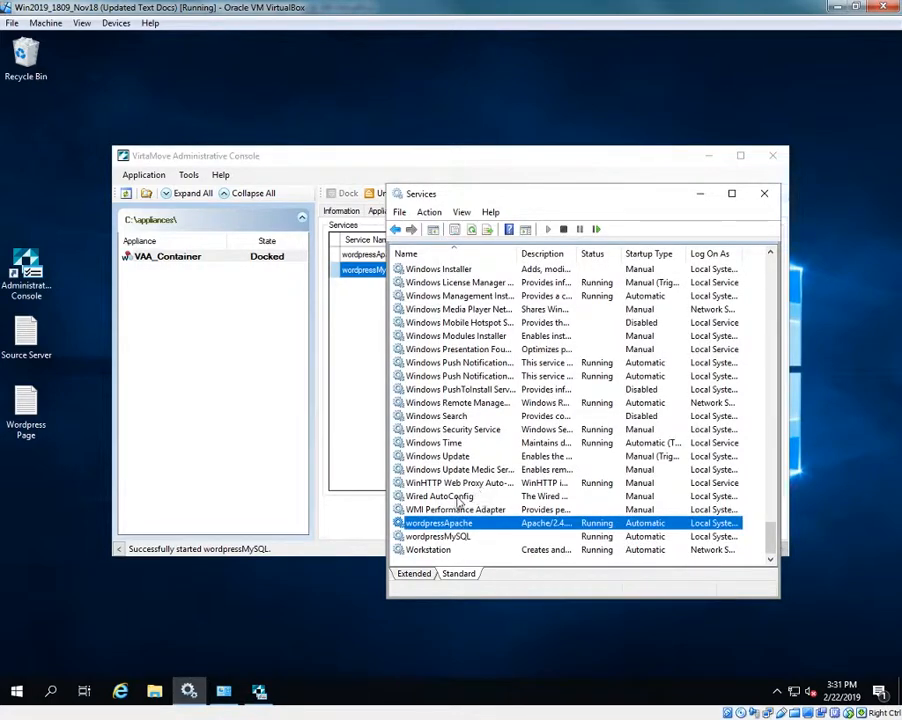
{"action": "left_click", "coordinate": [447, 551]}
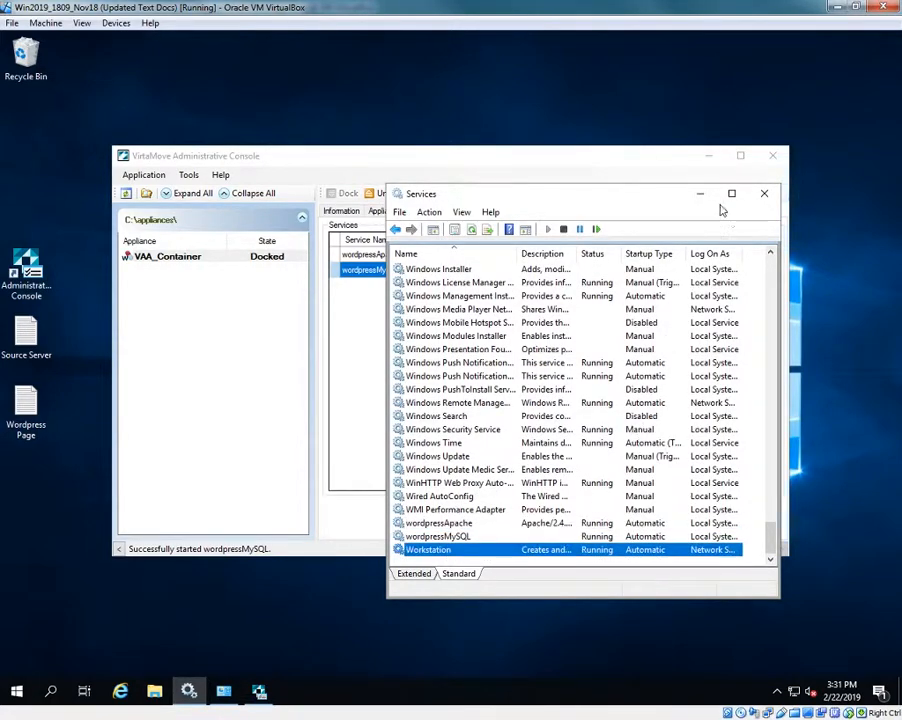
{"action": "left_click", "coordinate": [576, 157]}
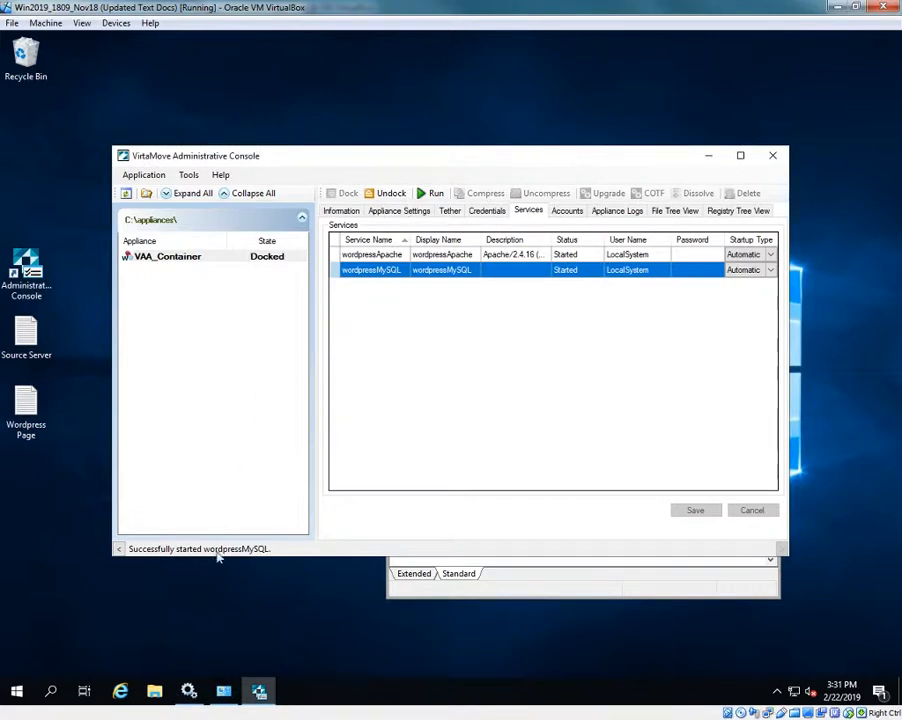
Open Internet Explorer with the recommended settings and copy the site address from the Wordpress Page text file
{"action": "left_click", "coordinate": [120, 691]}
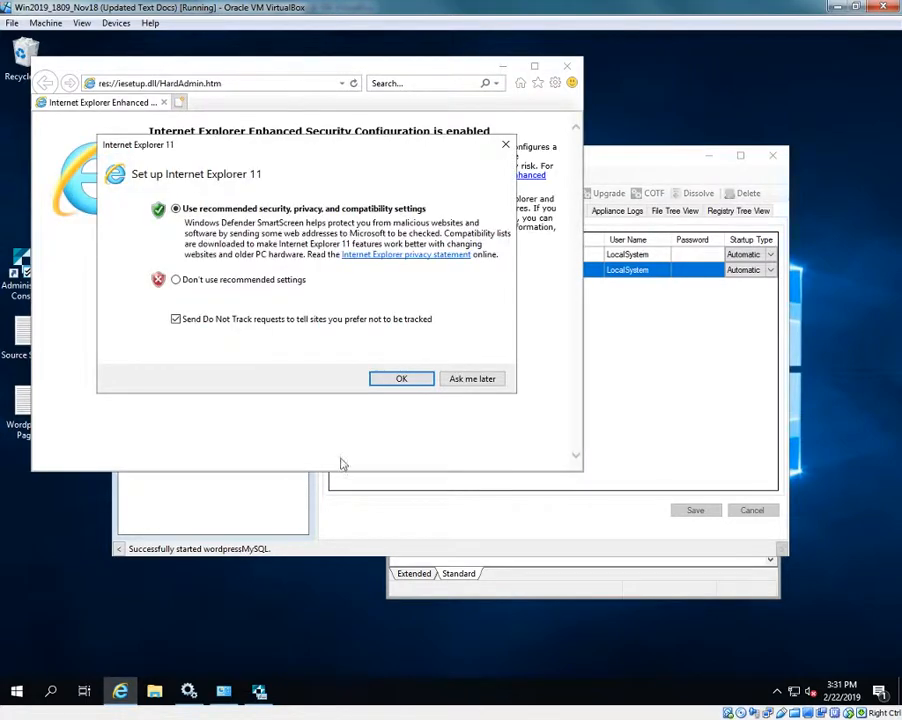
{"action": "left_click", "coordinate": [400, 378]}
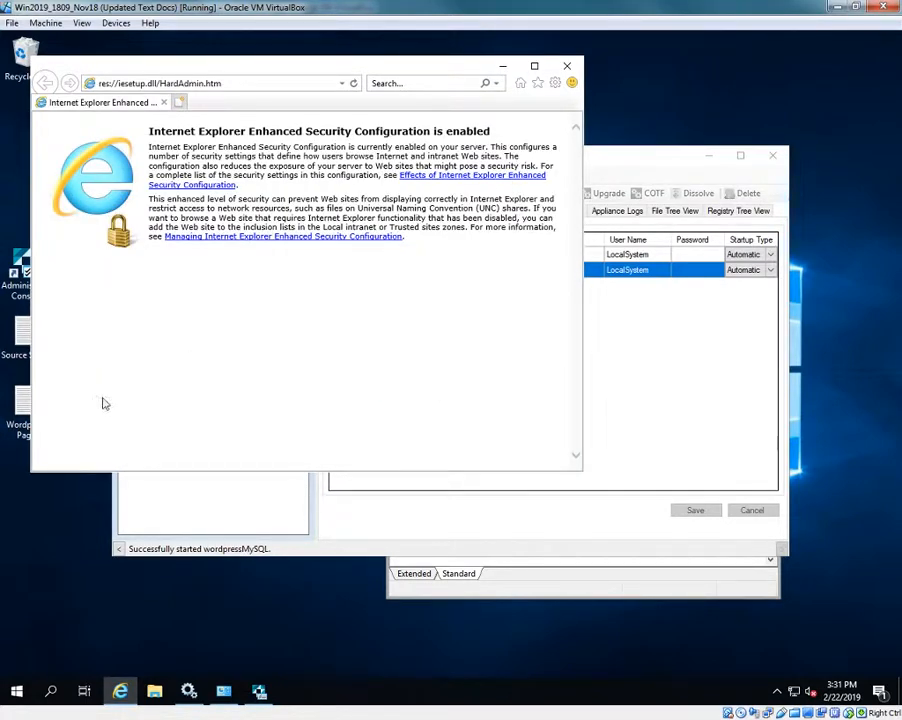
{"action": "double_click", "coordinate": [25, 405]}
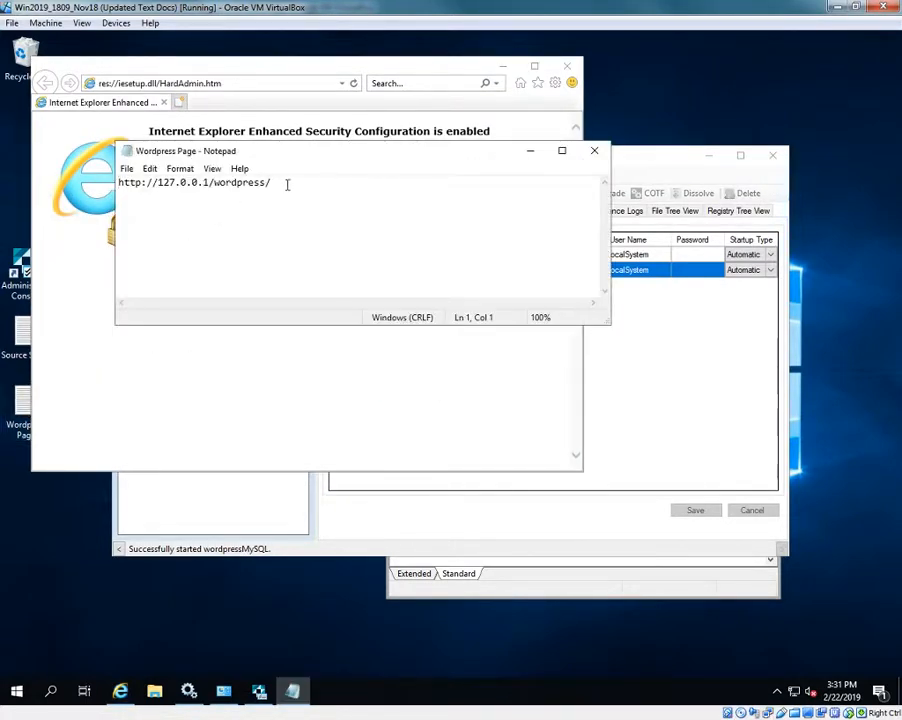
{"action": "left_click_drag", "start_coordinate": [287, 185], "coordinate": [117, 183]}
{"action": "key", "text": "ctrl+c"}
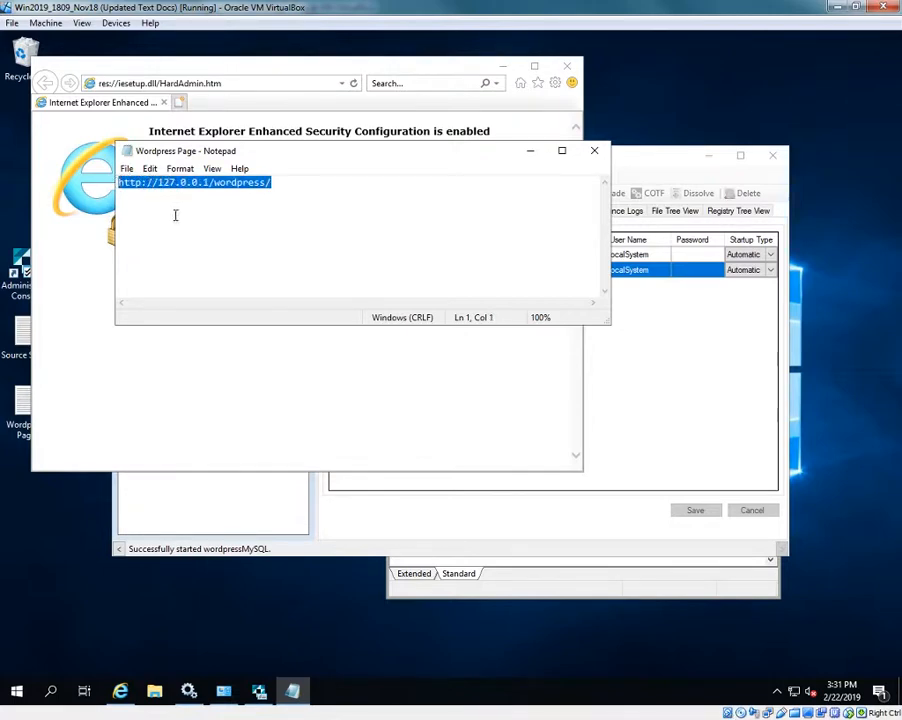
{"action": "left_click", "coordinate": [229, 70]}
{"action": "left_click", "coordinate": [238, 86]}
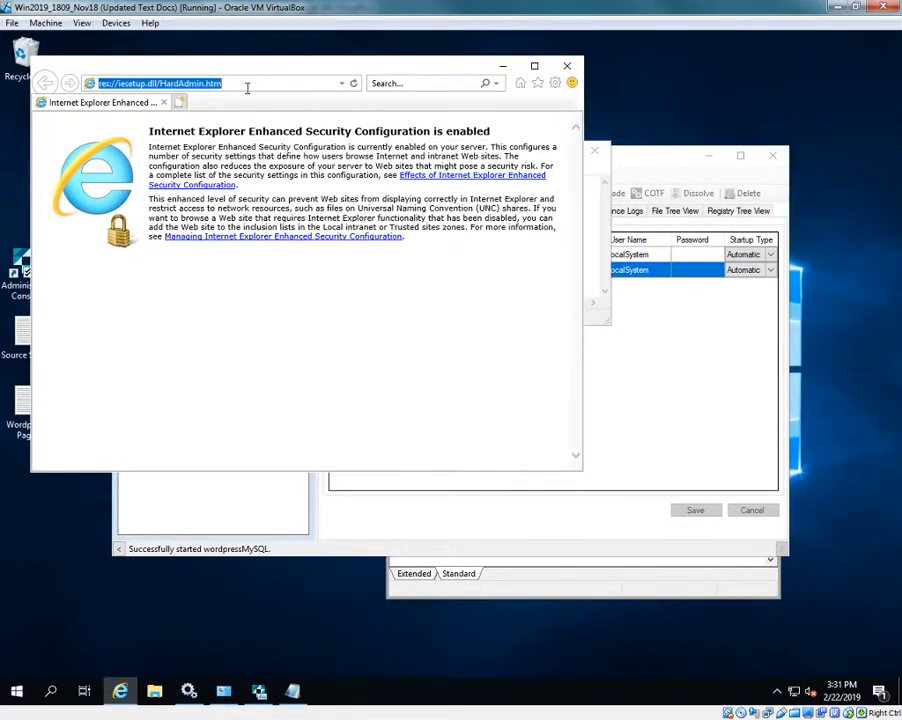
{"action": "key", "text": "ctrl+v"}
{"action": "key", "text": "Return"}
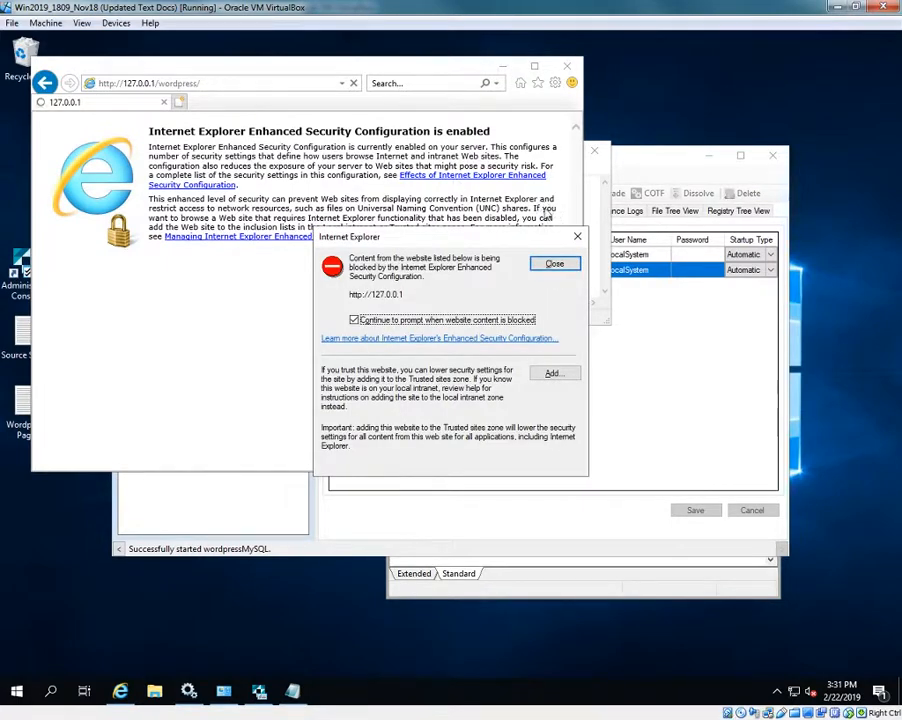
{"action": "left_click", "coordinate": [553, 264]}
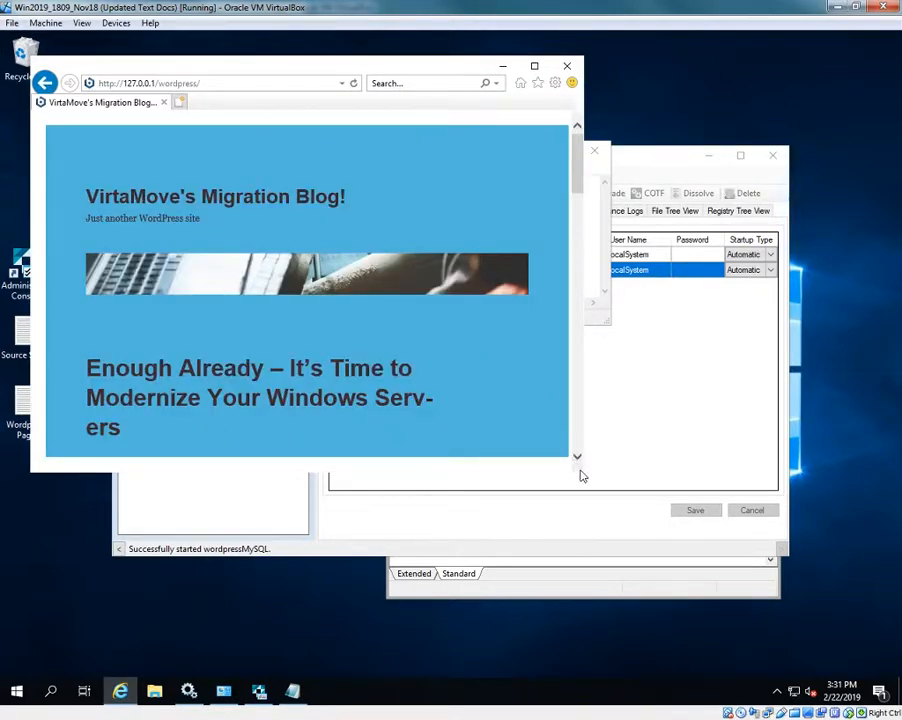
Enlarge the browser window, look over the migrated WordPress blog page, and close the browser and the address text file
{"action": "left_click_drag", "start_coordinate": [580, 473], "coordinate": [680, 568]}
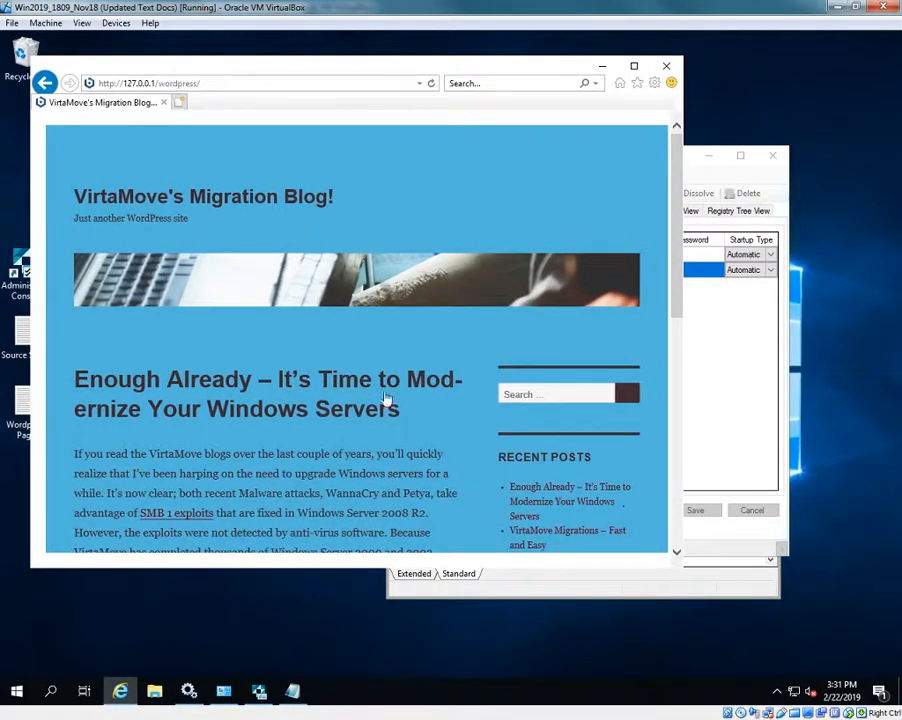
{"action": "scroll", "coordinate": [405, 438], "scroll_direction": "down", "scroll_amount": 5}
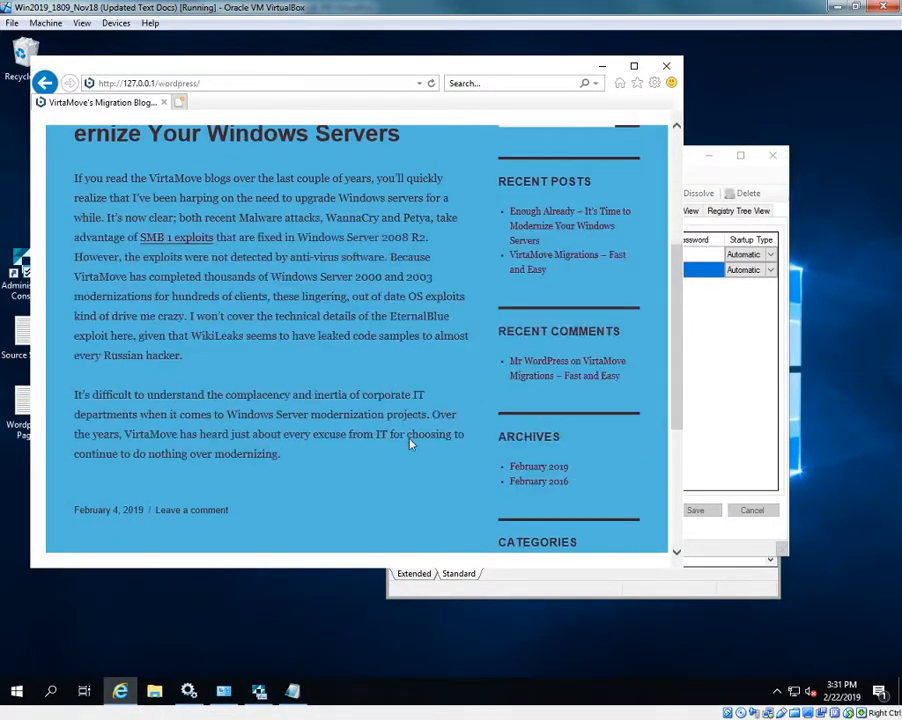
{"action": "scroll", "coordinate": [410, 447], "scroll_direction": "up", "scroll_amount": 7}
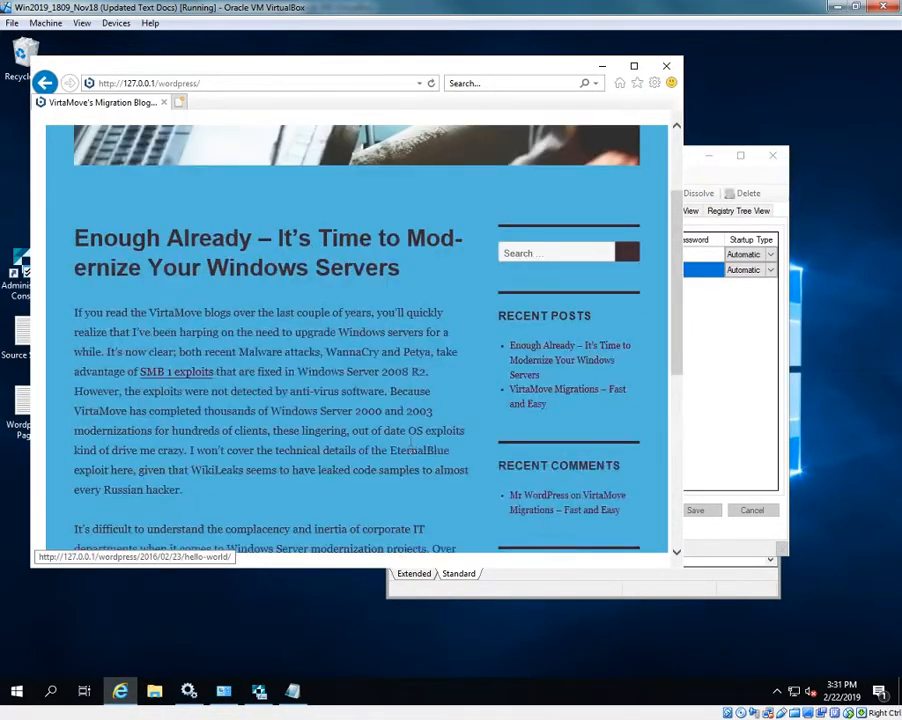
{"action": "left_click", "coordinate": [667, 68]}
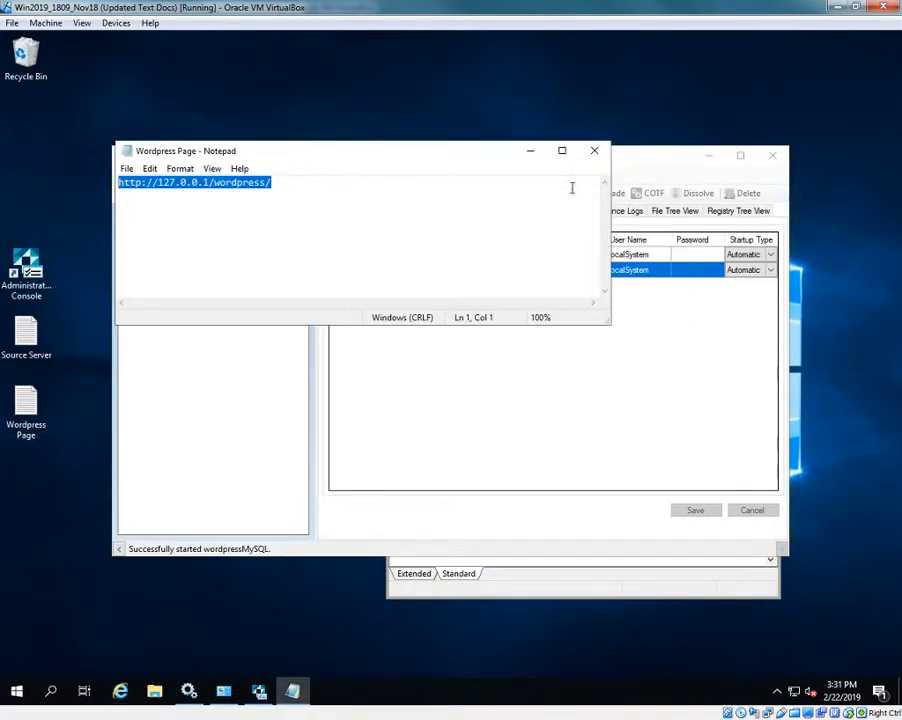
{"action": "left_click", "coordinate": [594, 151]}
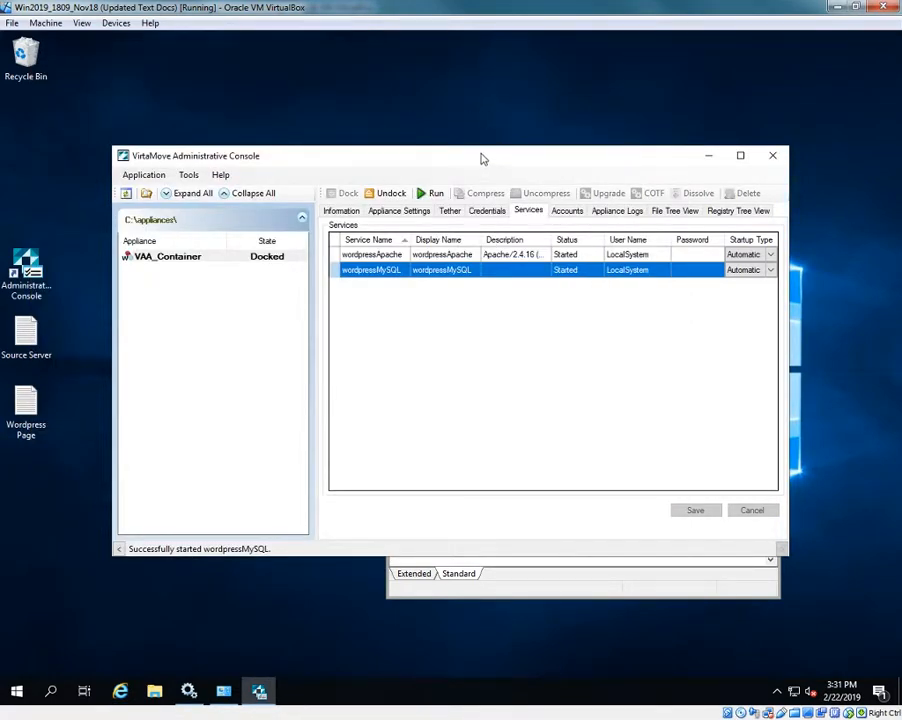
Undock VAA_Container and refresh the Windows Services list to check for the WordPress services
{"action": "left_click_drag", "start_coordinate": [481, 158], "coordinate": [488, 150]}
{"action": "left_click", "coordinate": [398, 186]}
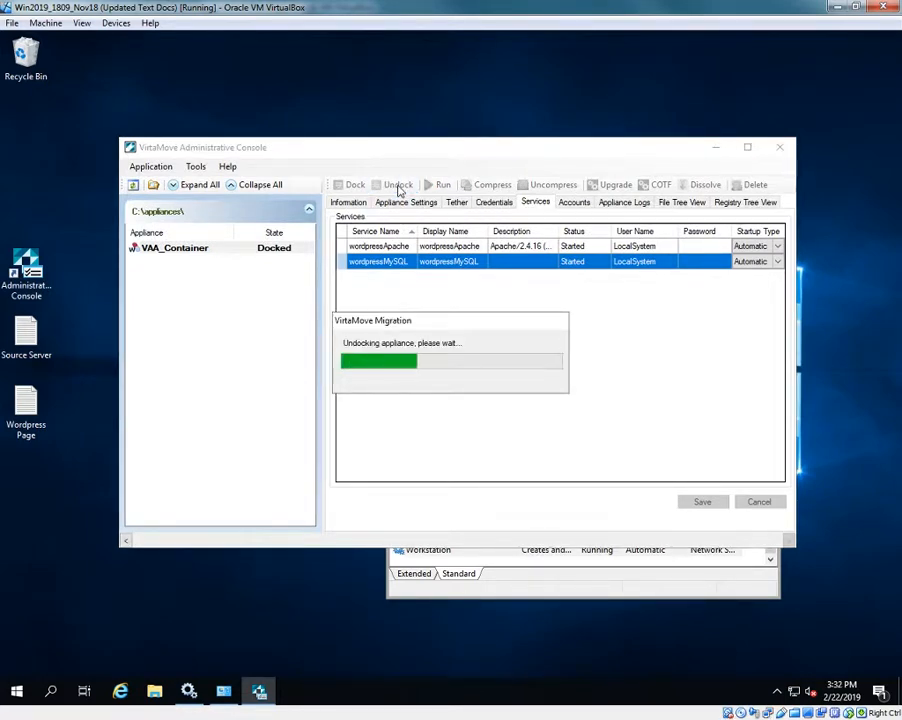
{"action": "left_click", "coordinate": [536, 579]}
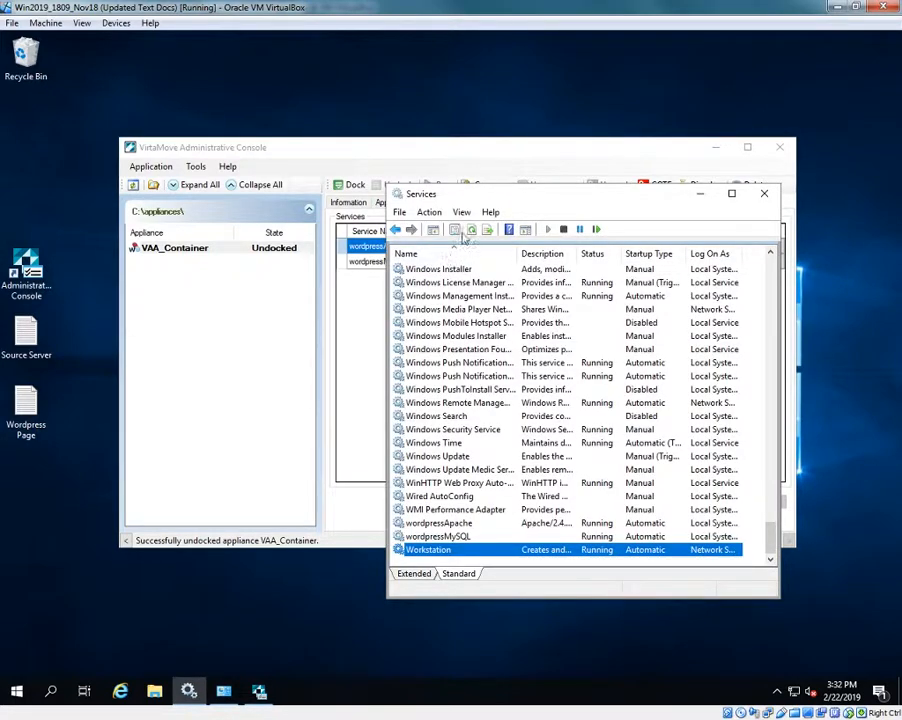
{"action": "scroll", "coordinate": [462, 273], "scroll_direction": "up", "scroll_amount": 1}
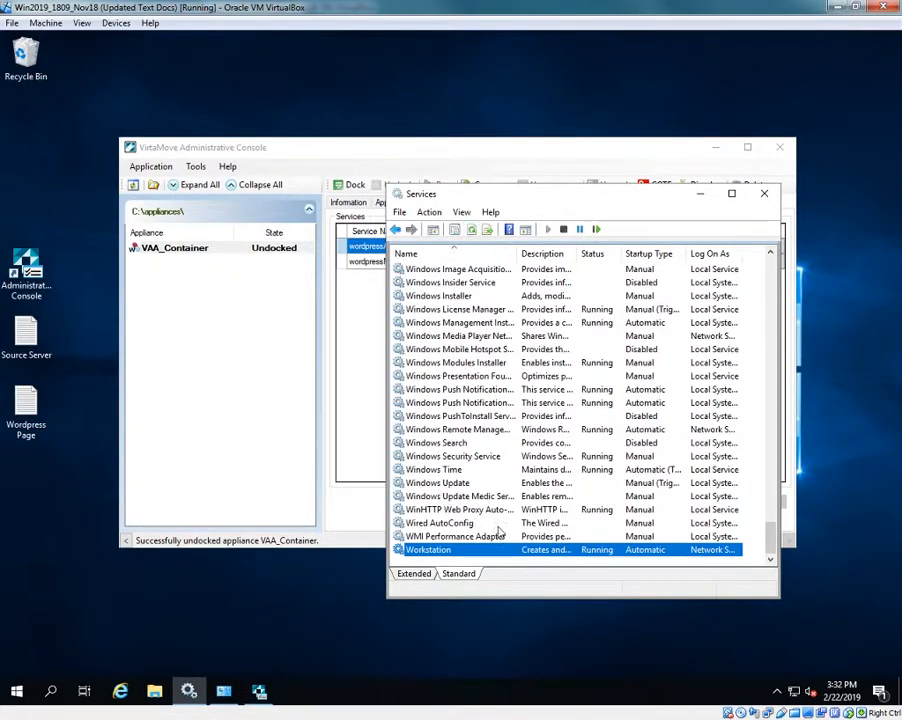
Dissolve VAA_Container into the server's underlying operating system, accept the irreversible transfer, and close the finished progress window and the VirtaMove console
{"action": "left_click", "coordinate": [357, 531]}
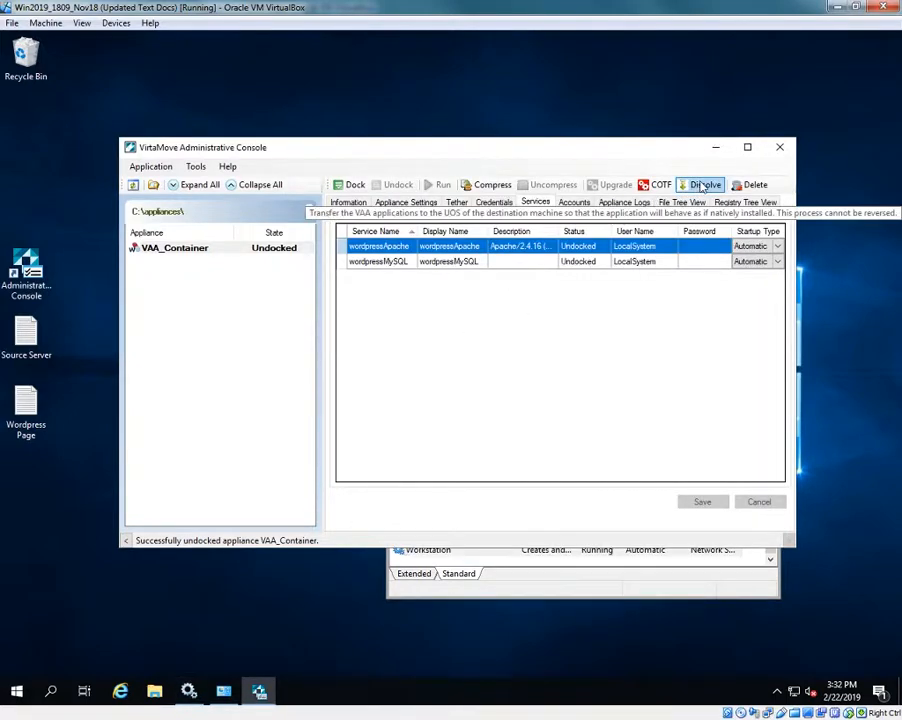
{"action": "left_click", "coordinate": [703, 186]}
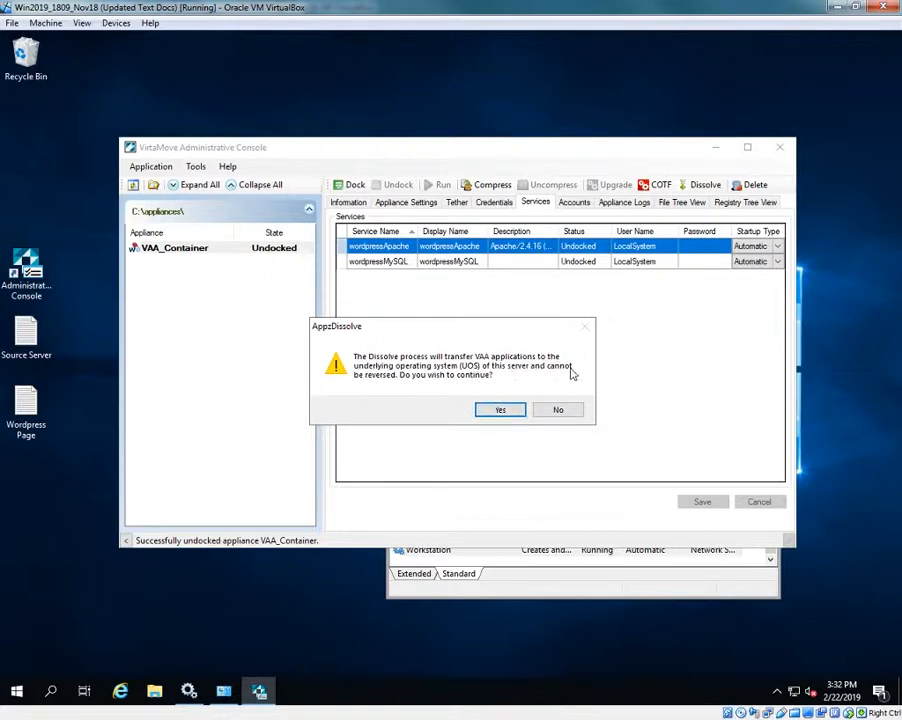
{"action": "left_click", "coordinate": [500, 409]}
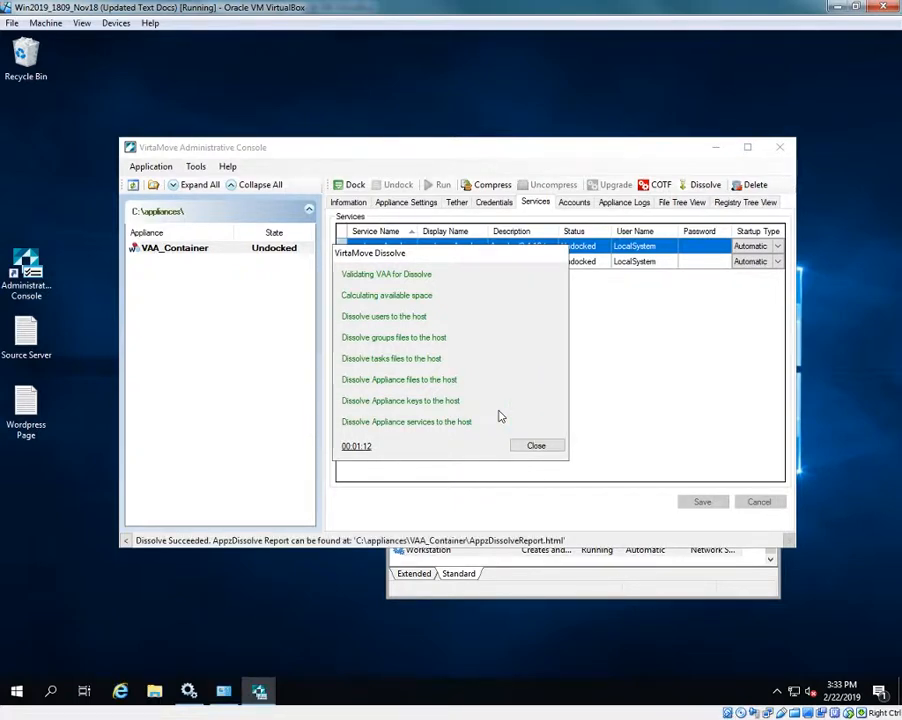
{"action": "left_click", "coordinate": [536, 446]}
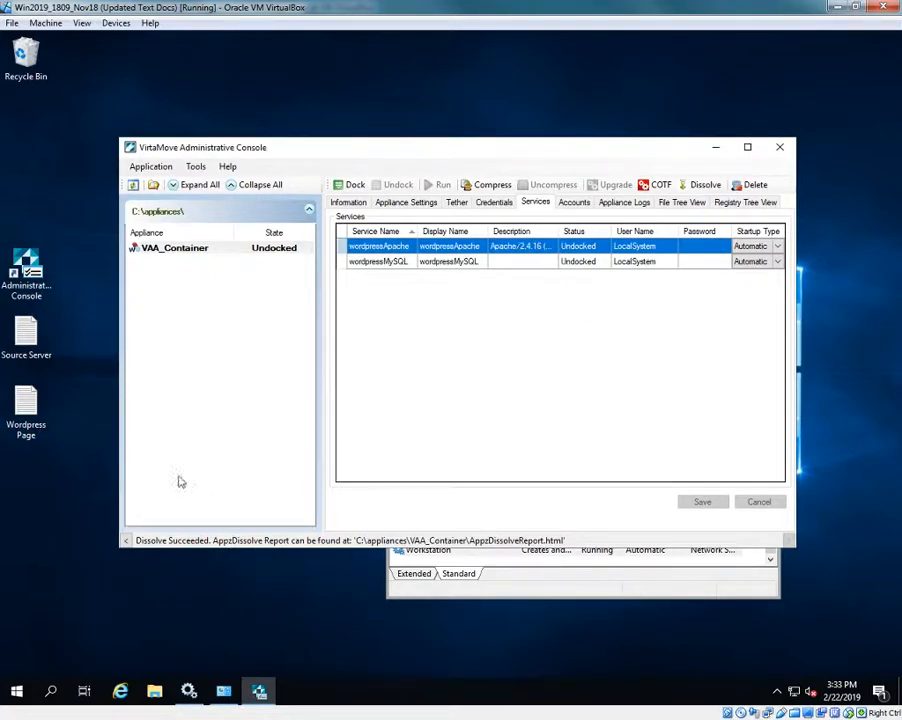
{"action": "left_click", "coordinate": [783, 149]}
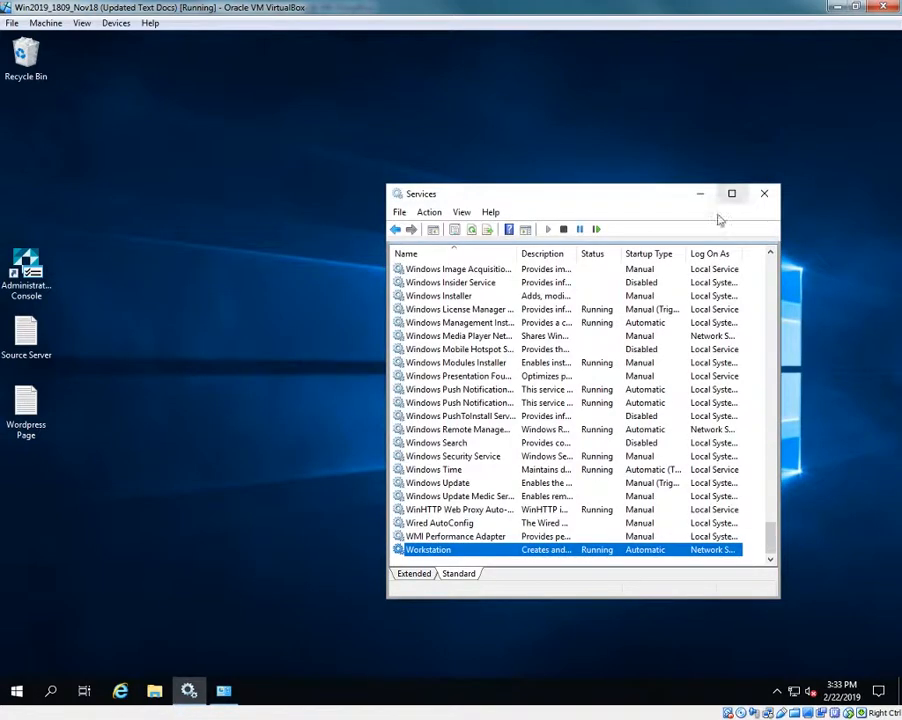
Refresh the Windows Services list and look over the wordpressApache and wordpressMySQL entries
{"action": "left_click", "coordinate": [474, 231]}
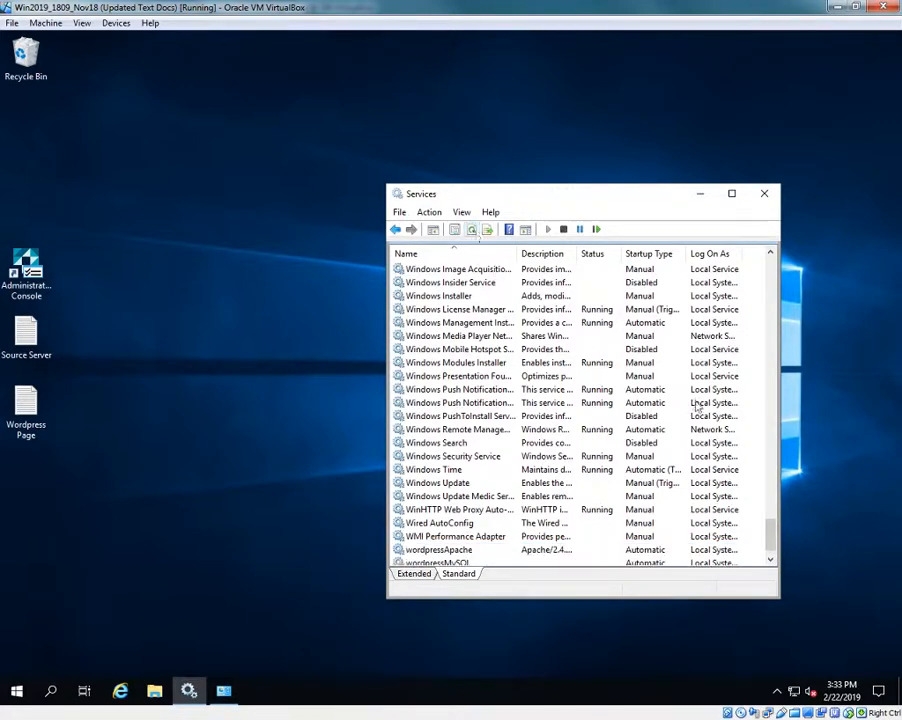
{"action": "scroll", "coordinate": [768, 530], "scroll_direction": "down", "scroll_amount": 1}
{"action": "left_click", "coordinate": [452, 525]}
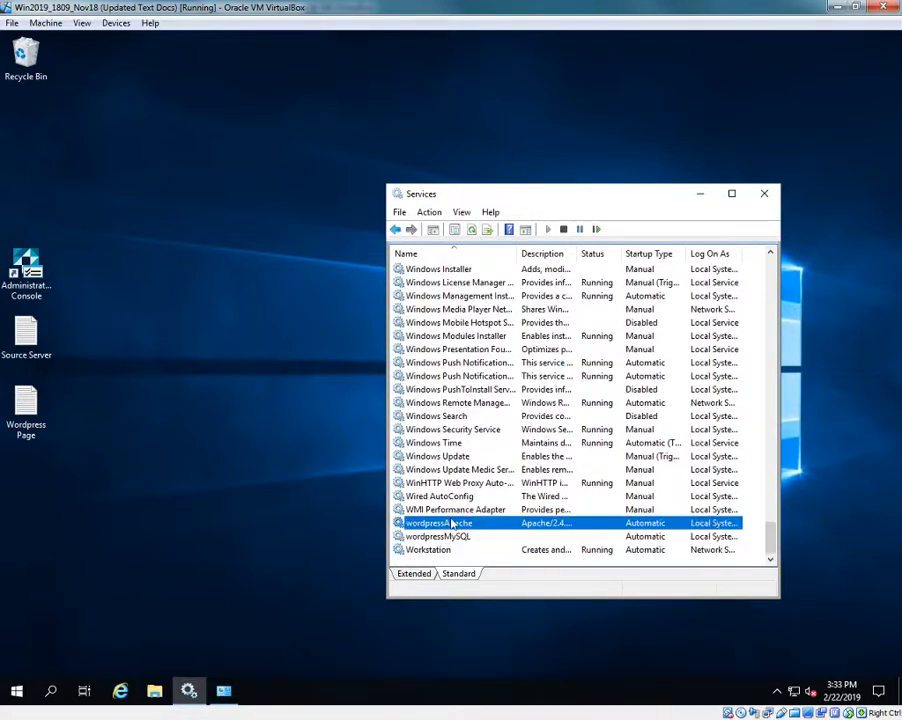
{"action": "left_click", "coordinate": [485, 536]}
Open the wordpressApache service properties, examine its executable path and dependencies, and close the dialog
{"action": "left_click", "coordinate": [474, 524]}
{"action": "right_click", "coordinate": [474, 523]}
{"action": "left_click", "coordinate": [519, 491]}
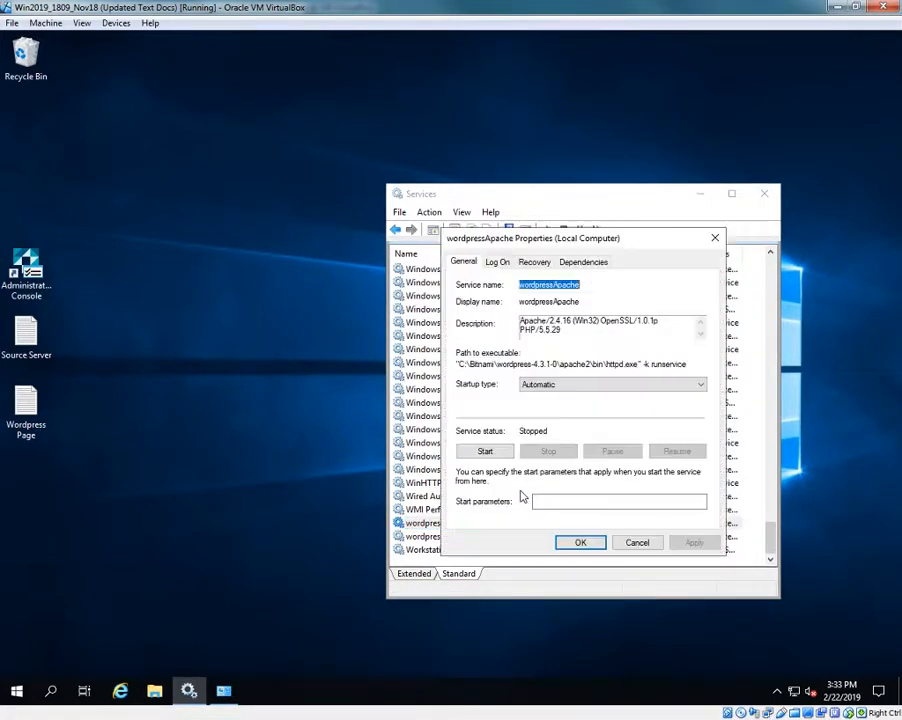
{"action": "left_click_drag", "start_coordinate": [457, 364], "coordinate": [584, 362]}
{"action": "left_click", "coordinate": [549, 362]}
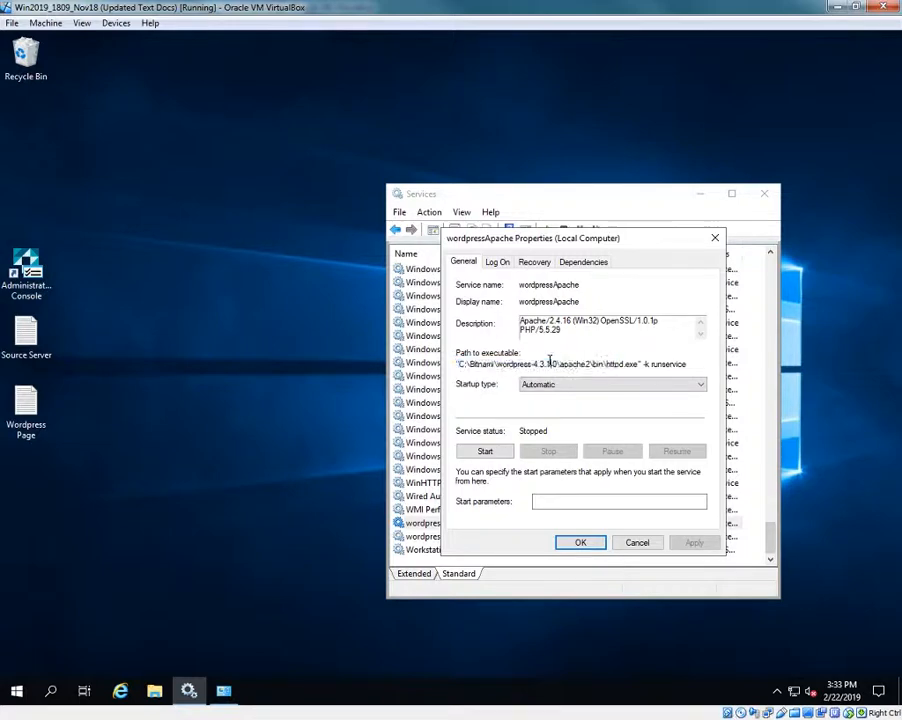
{"action": "left_click", "coordinate": [590, 262]}
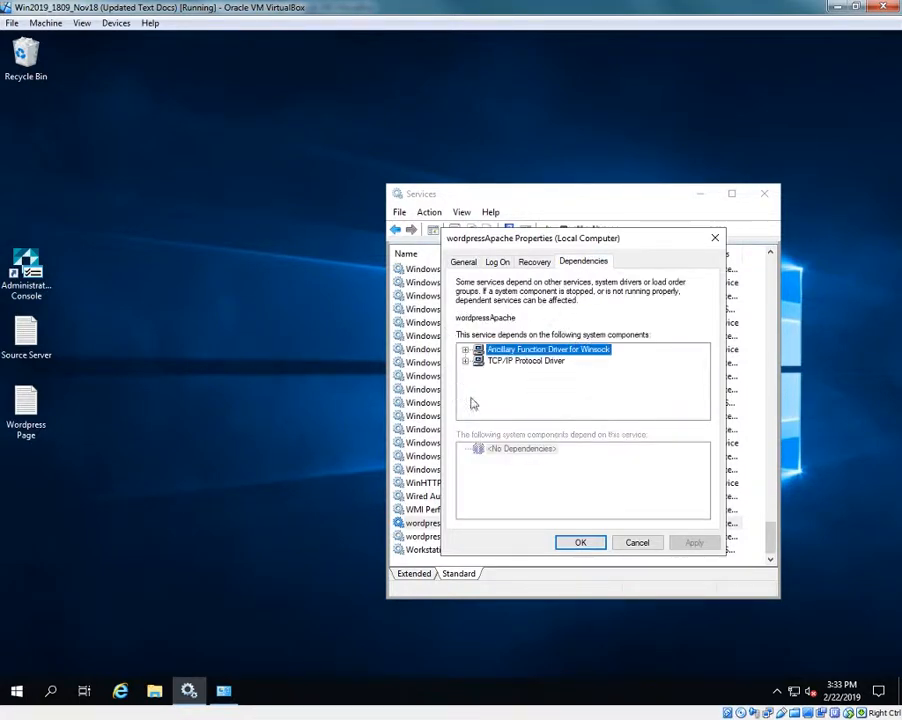
{"action": "left_click", "coordinate": [580, 543]}
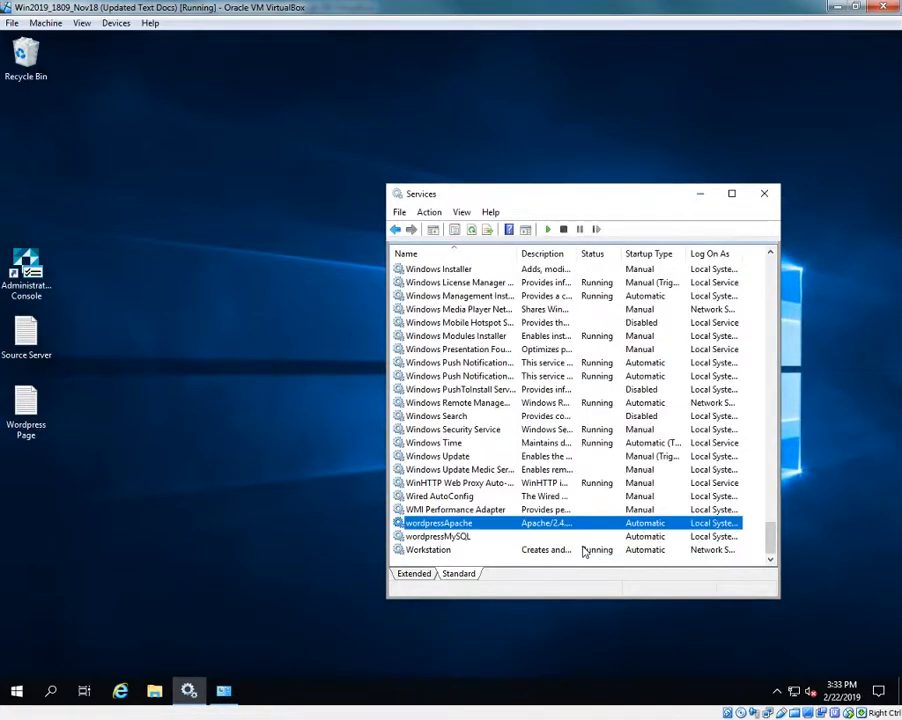
{"action": "left_click", "coordinate": [700, 194]}
{"action": "left_click", "coordinate": [120, 690]}
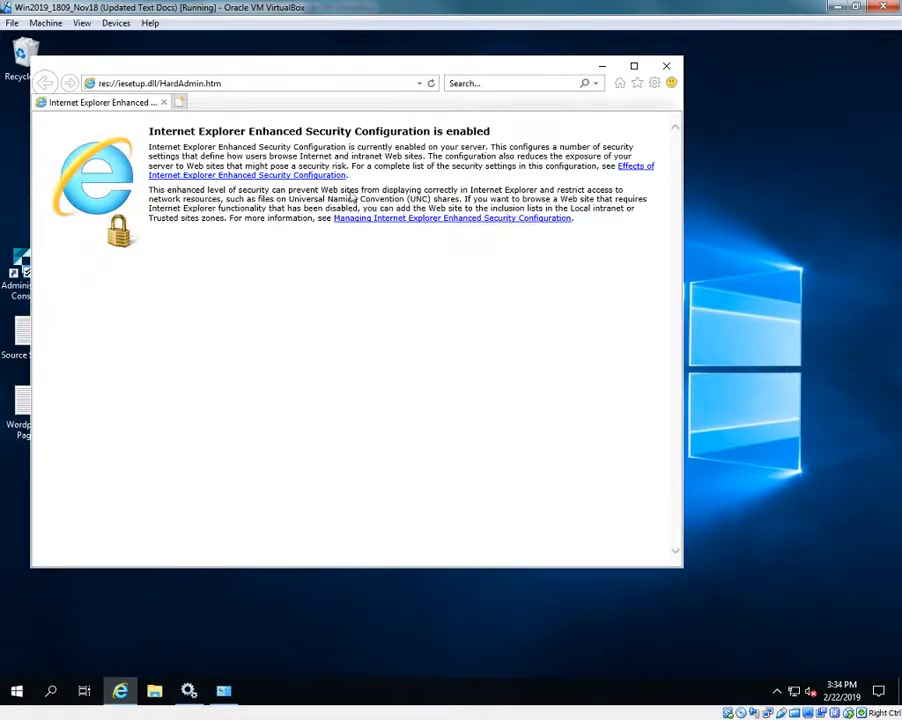
{"action": "left_click", "coordinate": [282, 84]}
{"action": "type", "text": "http://127.0.0.1/wordpress/"}
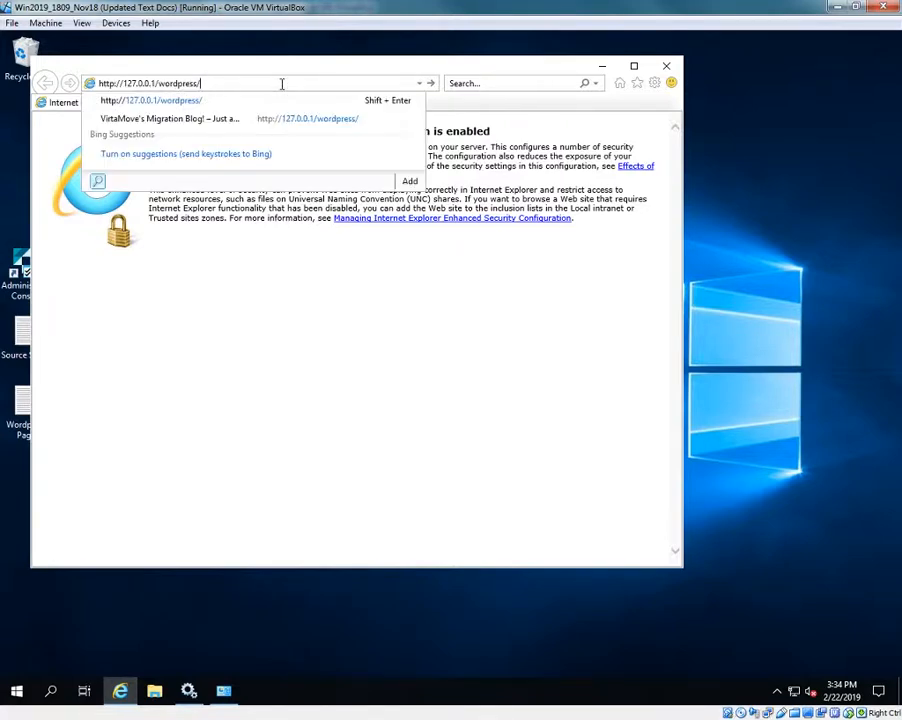
{"action": "key", "text": "Return"}
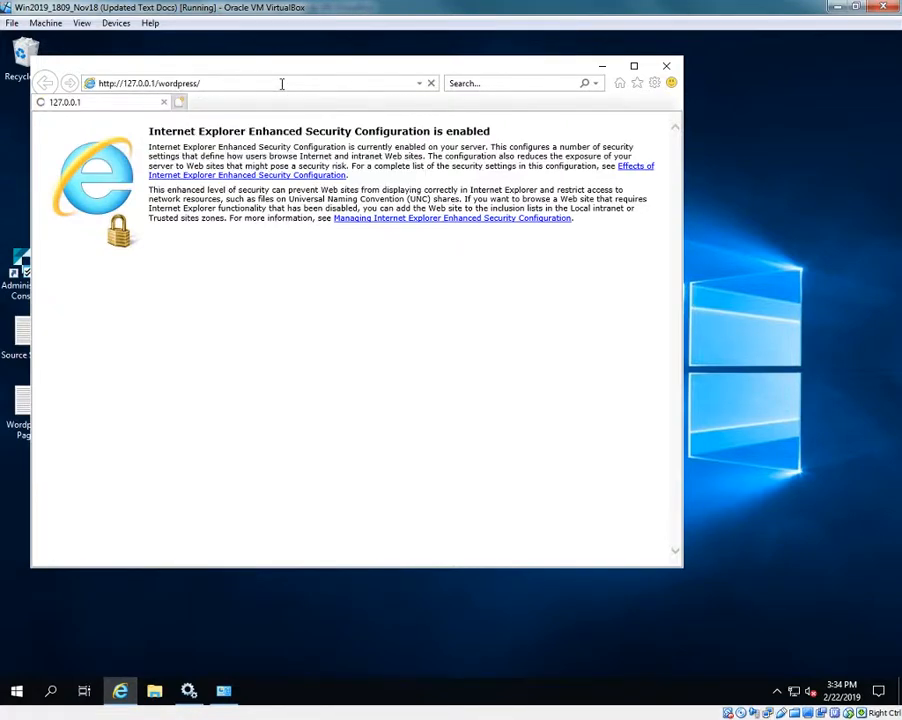
{"action": "left_click", "coordinate": [568, 265]}
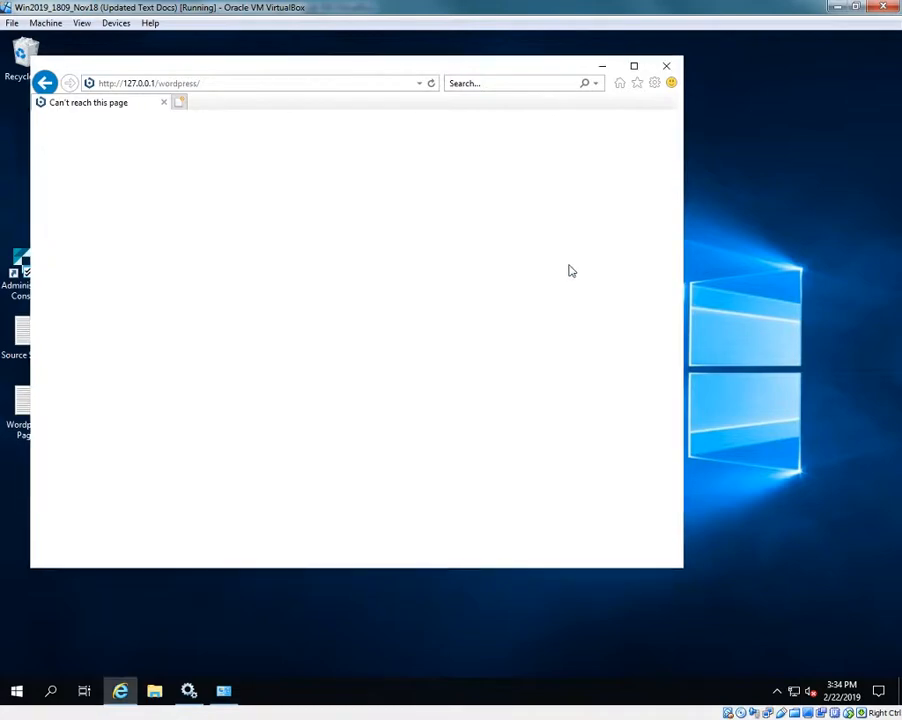
{"action": "left_click_drag", "start_coordinate": [266, 58], "coordinate": [333, 51]}
Return to Services and start the wordpressApache and wordpressMySQL services
{"action": "left_click", "coordinate": [189, 691]}
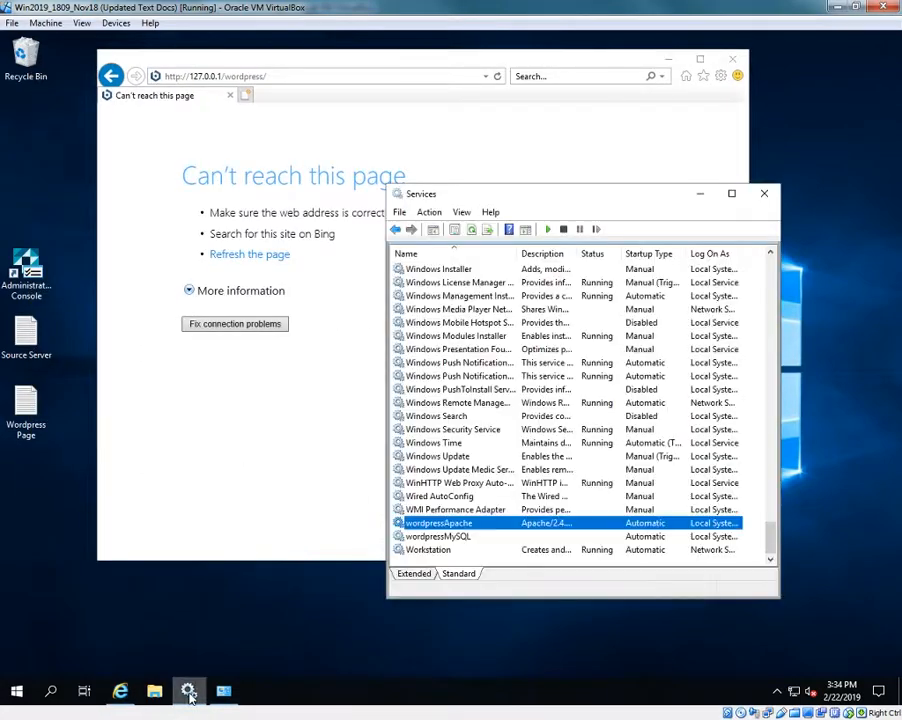
{"action": "right_click", "coordinate": [510, 522]}
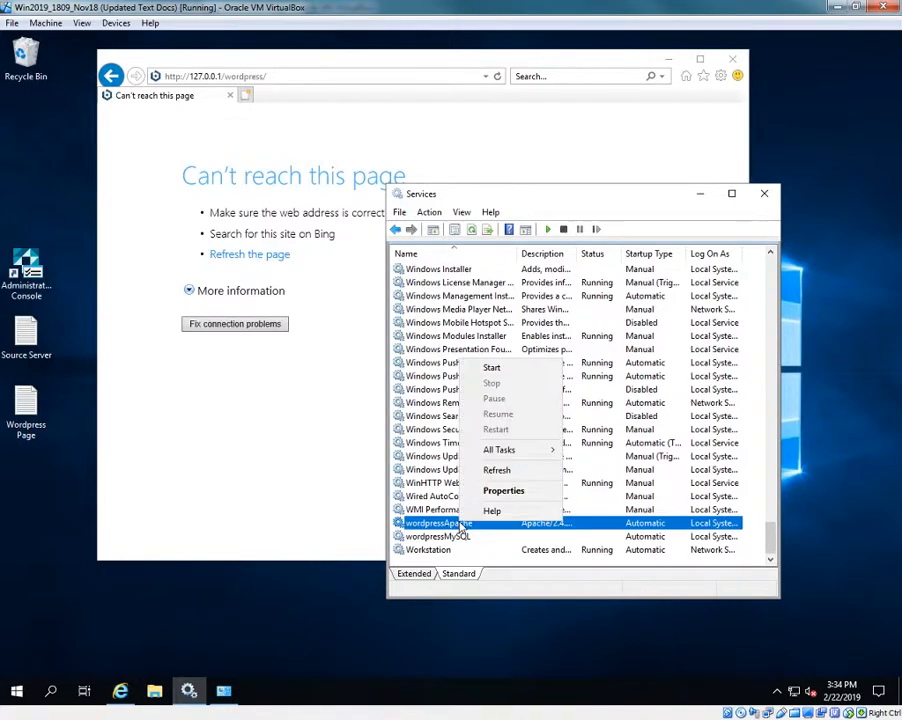
{"action": "left_click", "coordinate": [522, 362]}
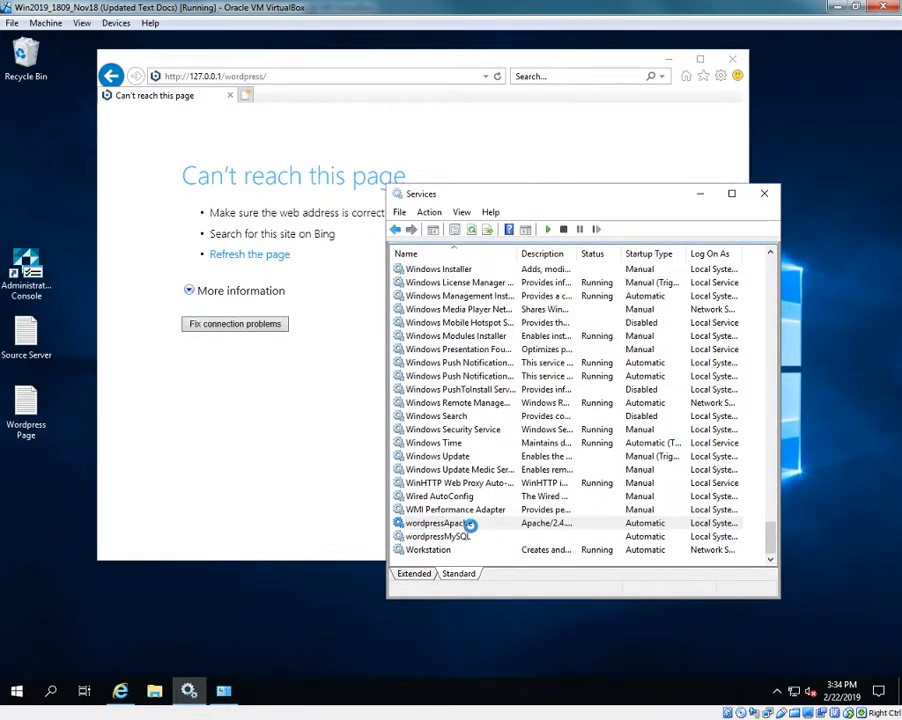
{"action": "right_click", "coordinate": [445, 537]}
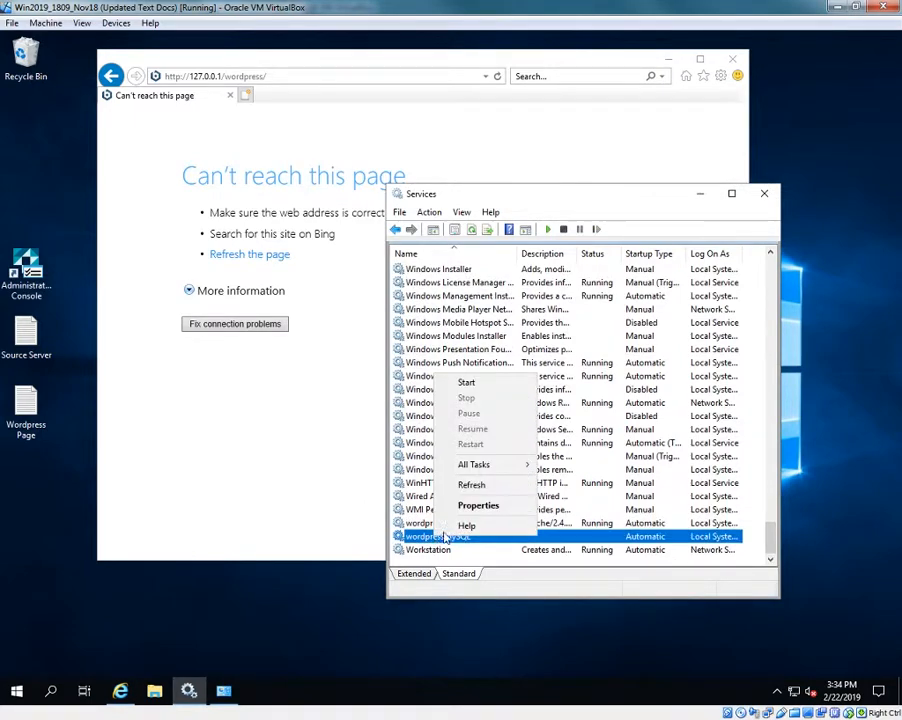
{"action": "left_click", "coordinate": [474, 380]}
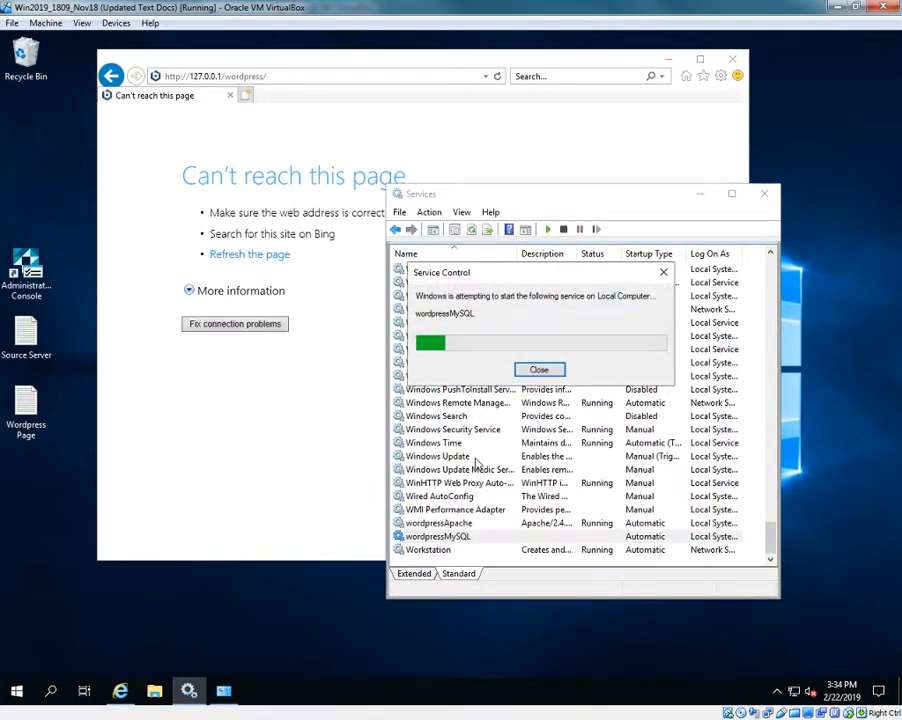
Switch back to Internet Explorer, reload the WordPress page, and dismiss the blocked-content warning
{"action": "left_click", "coordinate": [297, 478]}
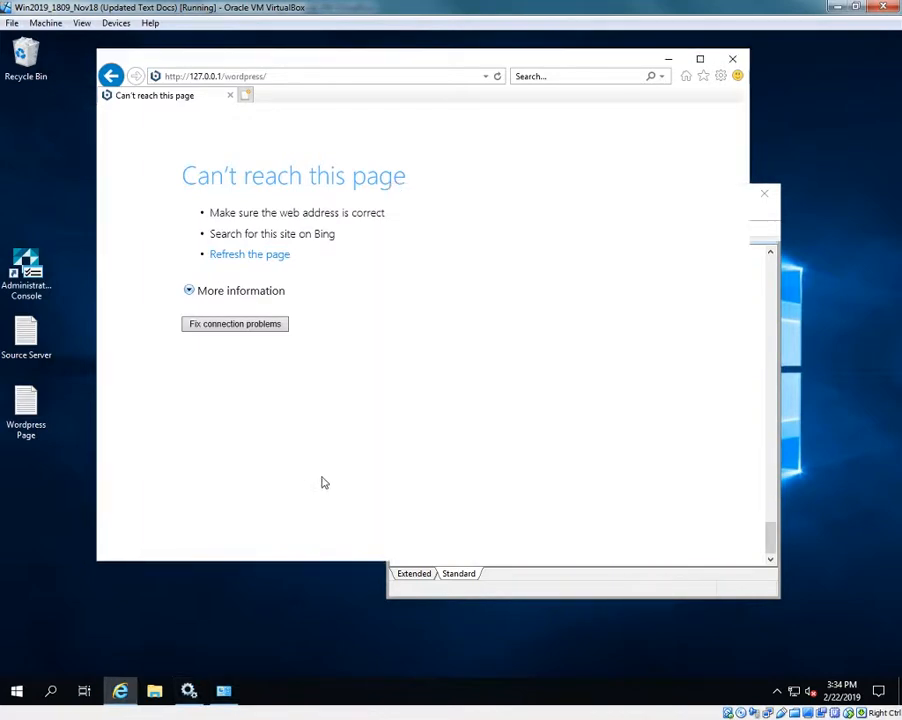
{"action": "left_click", "coordinate": [499, 77]}
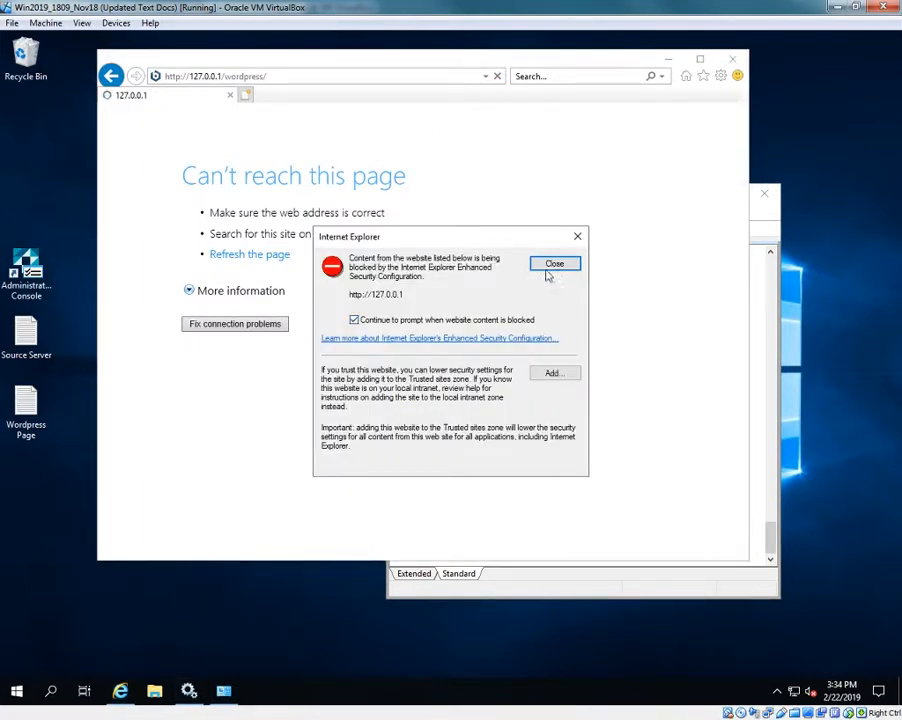
{"action": "left_click", "coordinate": [548, 265]}
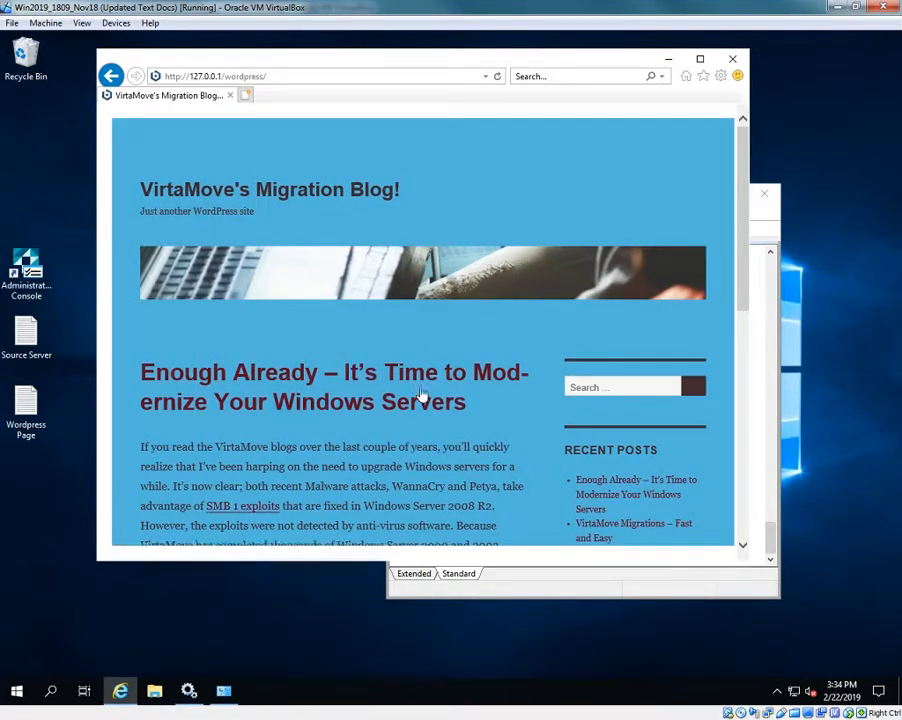
Open the blog post "Enough Already – It's Time to Modernize Your Windows Servers", dismiss the blocked-content warning, and look through the post
{"action": "left_click", "coordinate": [382, 402]}
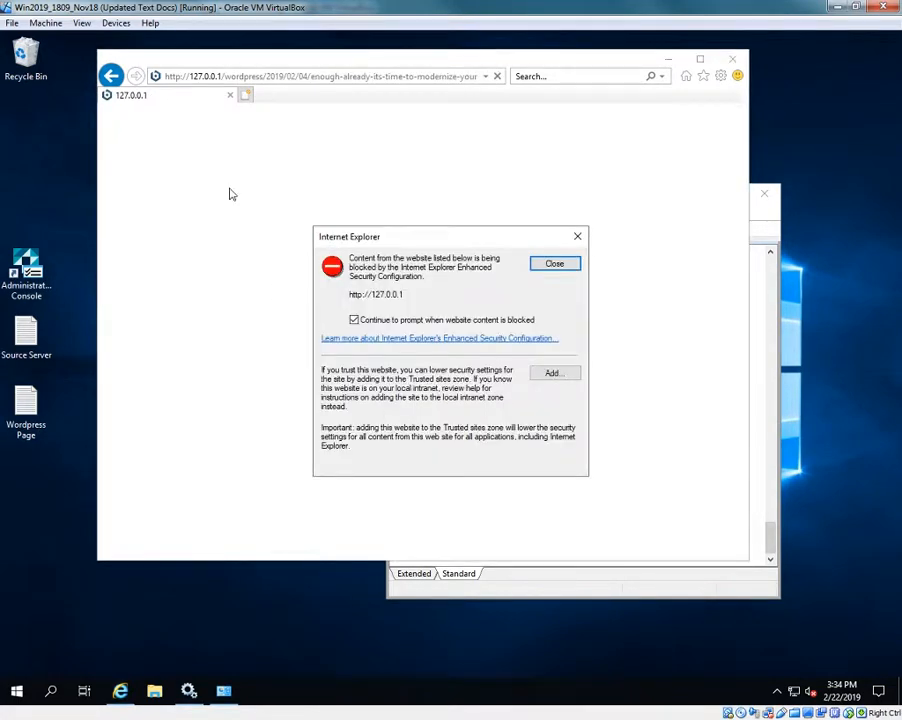
{"action": "left_click", "coordinate": [566, 264]}
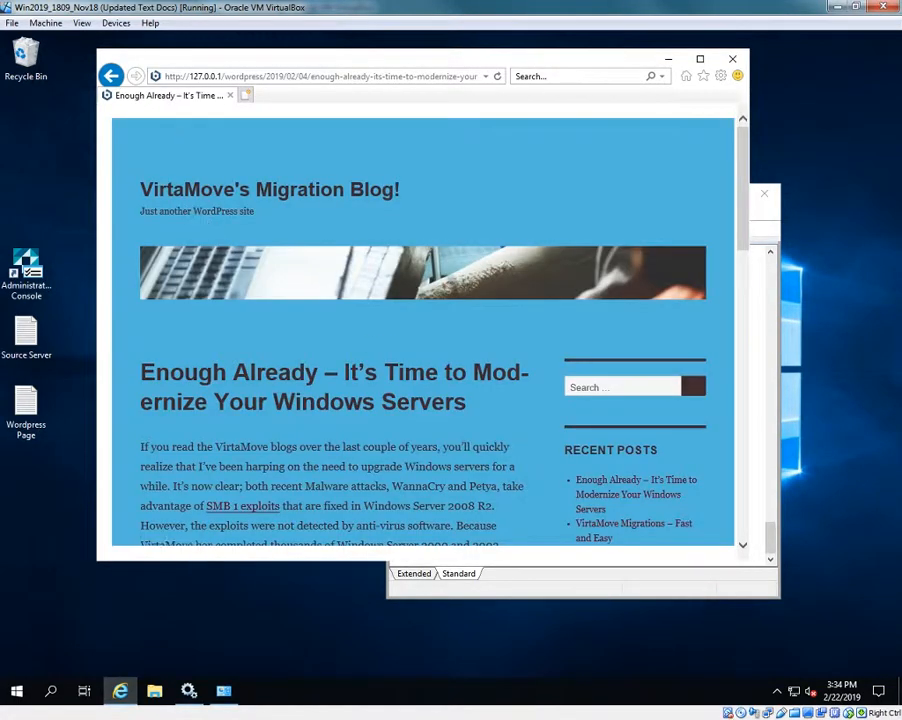
{"action": "scroll", "coordinate": [469, 458], "scroll_direction": "down", "scroll_amount": 10}
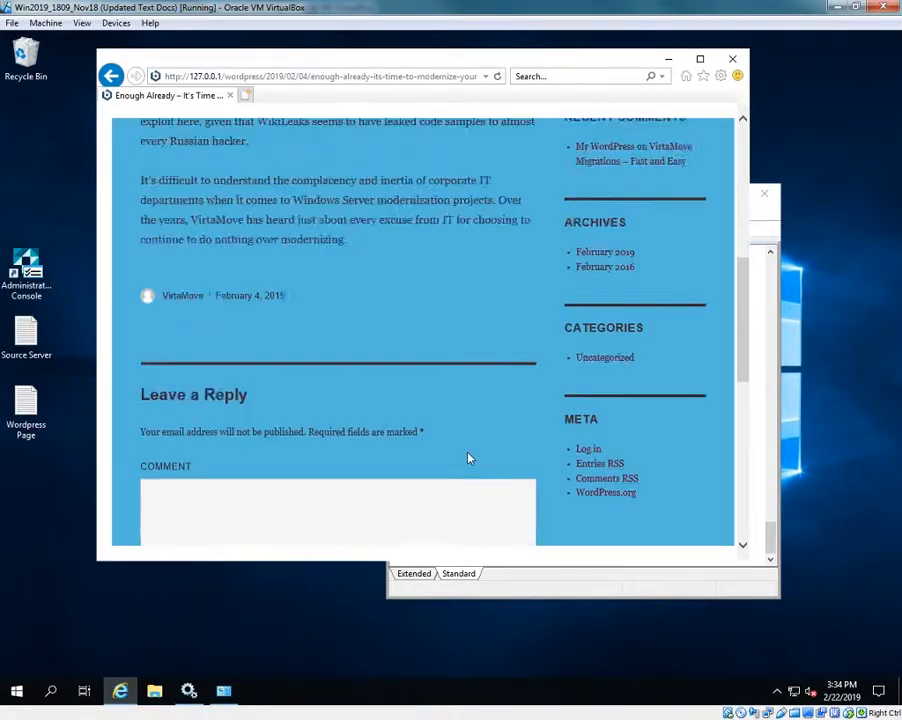
{"action": "scroll", "coordinate": [469, 458], "scroll_direction": "up", "scroll_amount": 10}
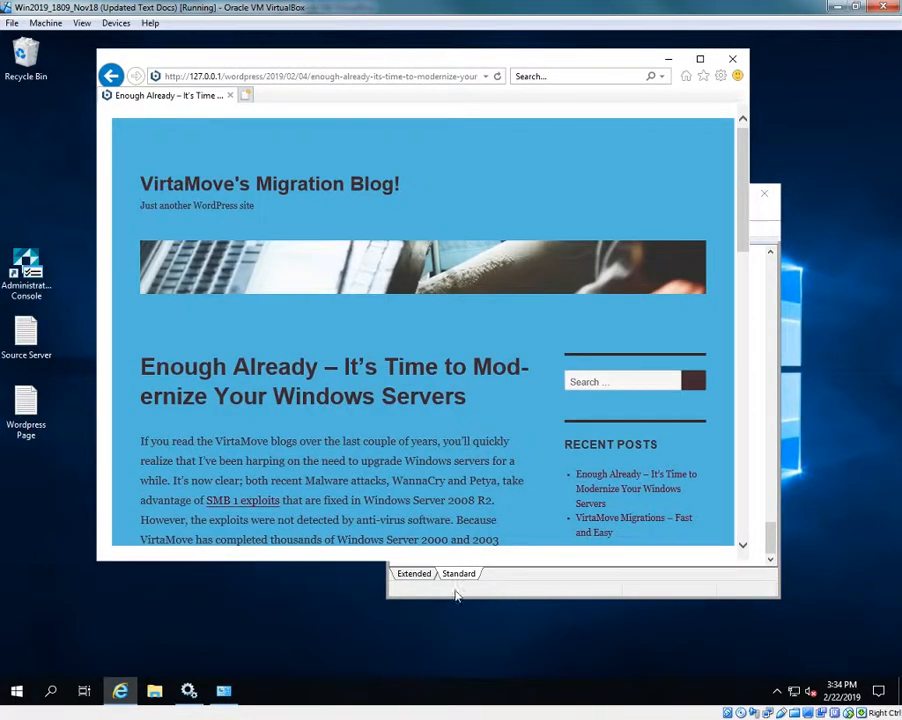
Refresh the installed programs list in Programs and Features, check the Bitnami WordPress Stack entry, and close the window
{"action": "left_click", "coordinate": [224, 690]}
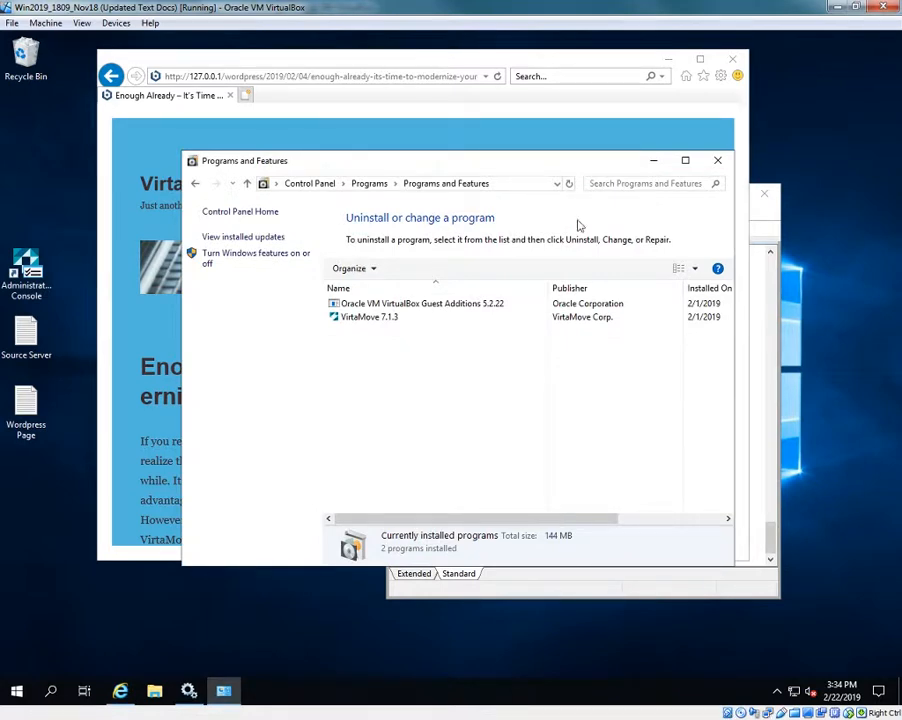
{"action": "left_click", "coordinate": [569, 184]}
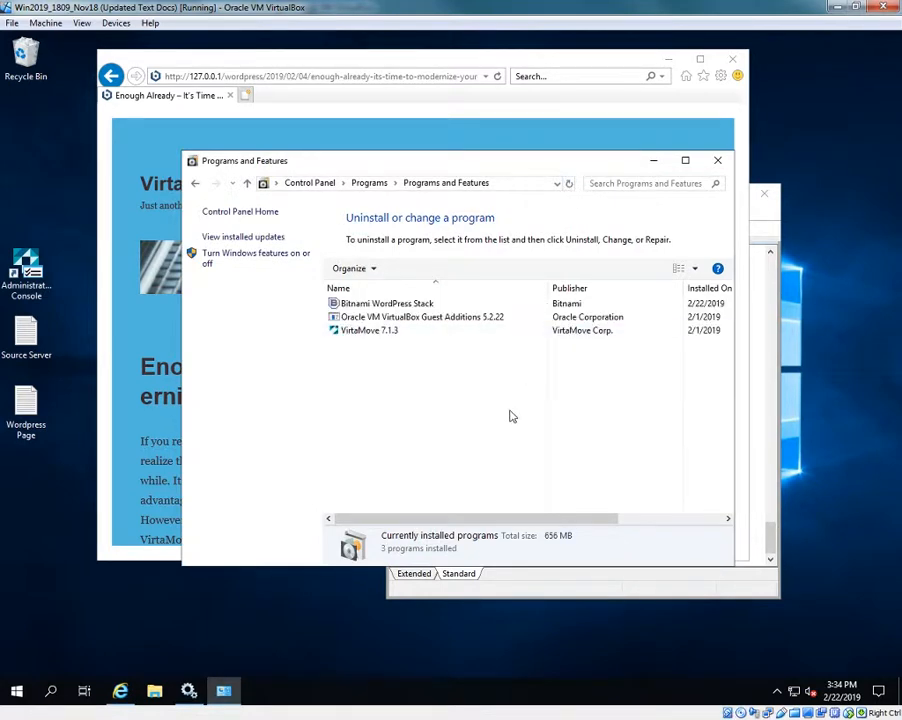
{"action": "left_click", "coordinate": [400, 303]}
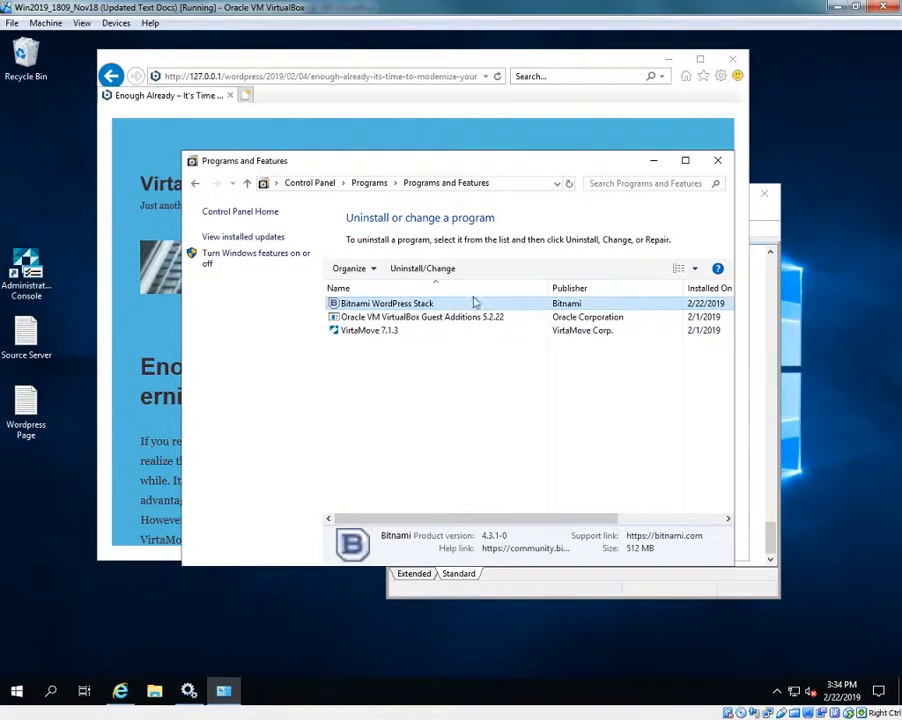
{"action": "left_click", "coordinate": [717, 162]}
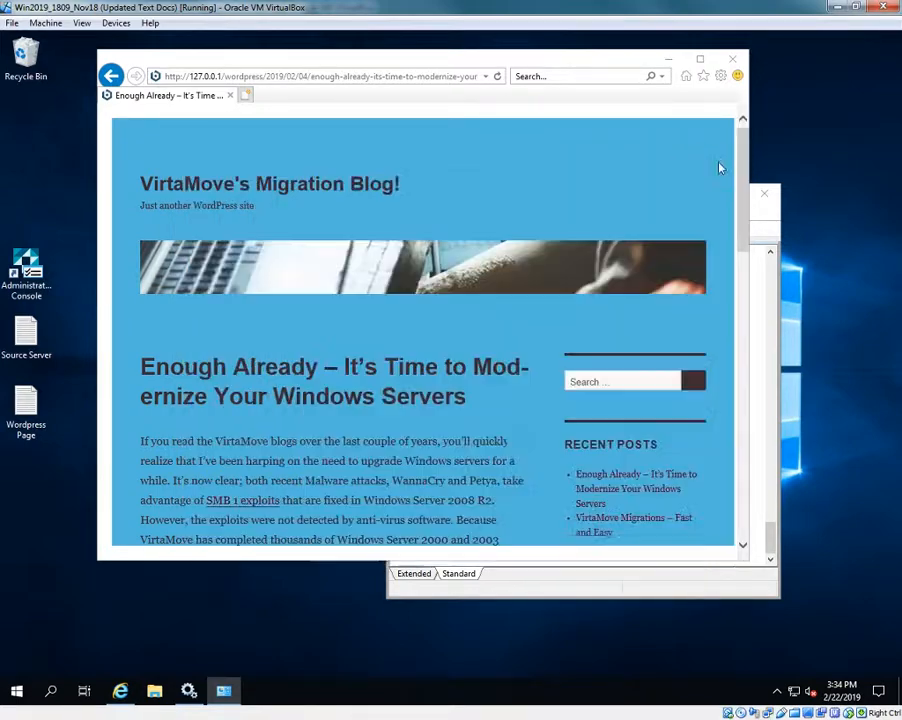